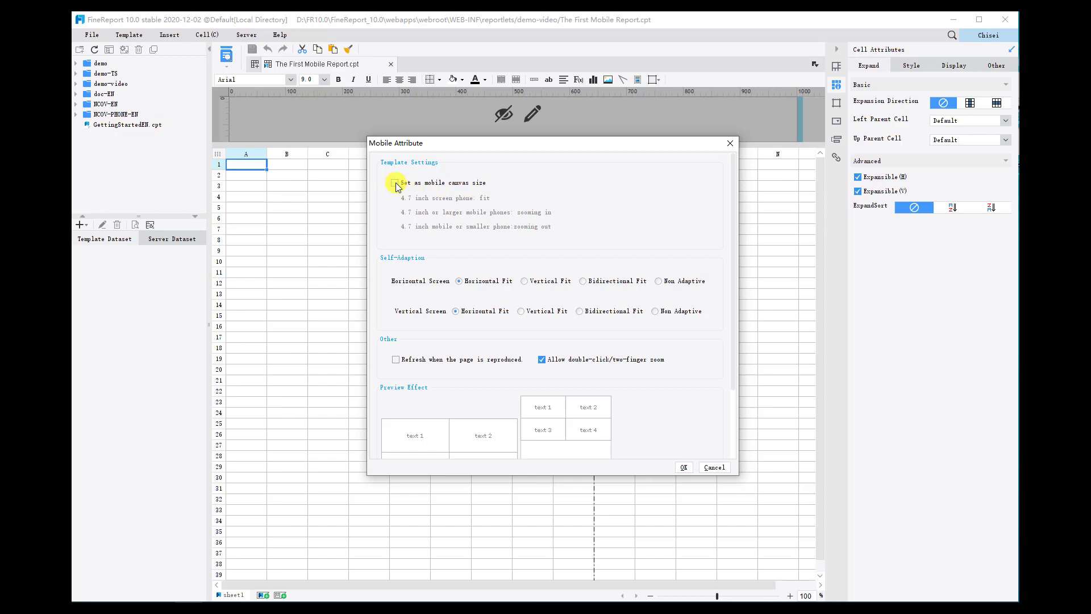
Set the template to the mobile canvas size and save the copy as The First Mobile Report_mobile.cpt in demo-video.
{"action": "left_click", "coordinate": [394, 183]}
{"action": "left_click", "coordinate": [684, 468]}
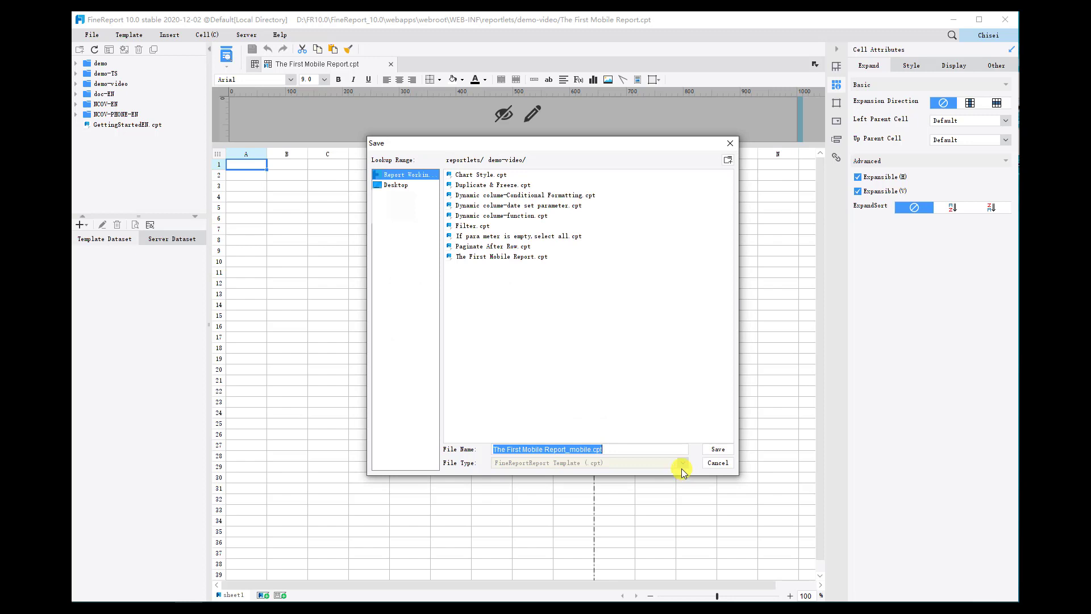
{"action": "left_click", "coordinate": [717, 449]}
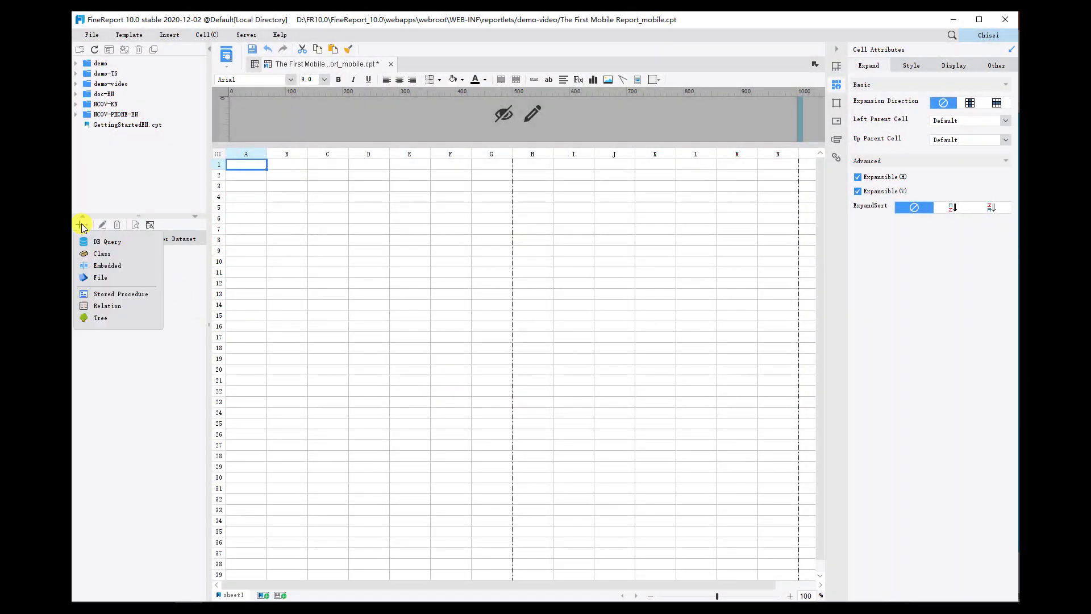
Create a database query dataset on FRDemoEN and paste in the SQL that left-joins ORDERS with CUSTOMER, matching on CUSTOMERID.
{"action": "left_click", "coordinate": [81, 224]}
{"action": "left_click", "coordinate": [112, 243]}
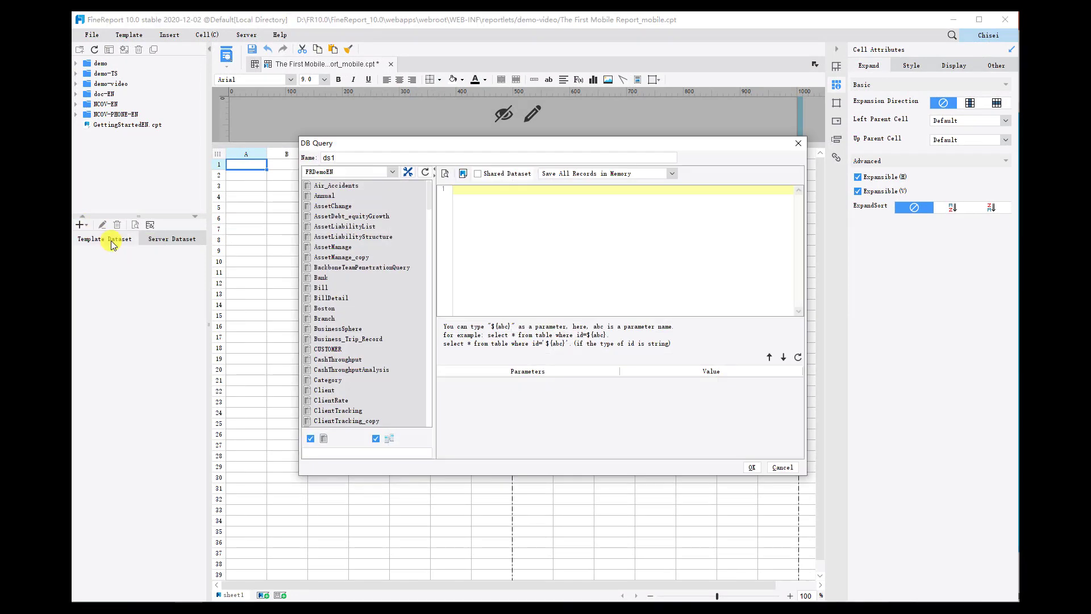
{"action": "left_click", "coordinate": [371, 159]}
{"action": "type", "text": "SELECT ORDERID, ORDERS.CUSTOMERID AS CUSTID, EMPID, SIGNDATE, AMOUNT, PAID, CUSTOMERNAME, CITY, COUNTRY, TEL FROM ORDERS LEFT JOIN (SELECT CUSTOMERID, CUSTOMERNAME, CITY, COUNTRY, TEL FROM CUSTOMER) AS C WHERE ORDERS.CUSTOMERID = C.CUSTOMERID"}
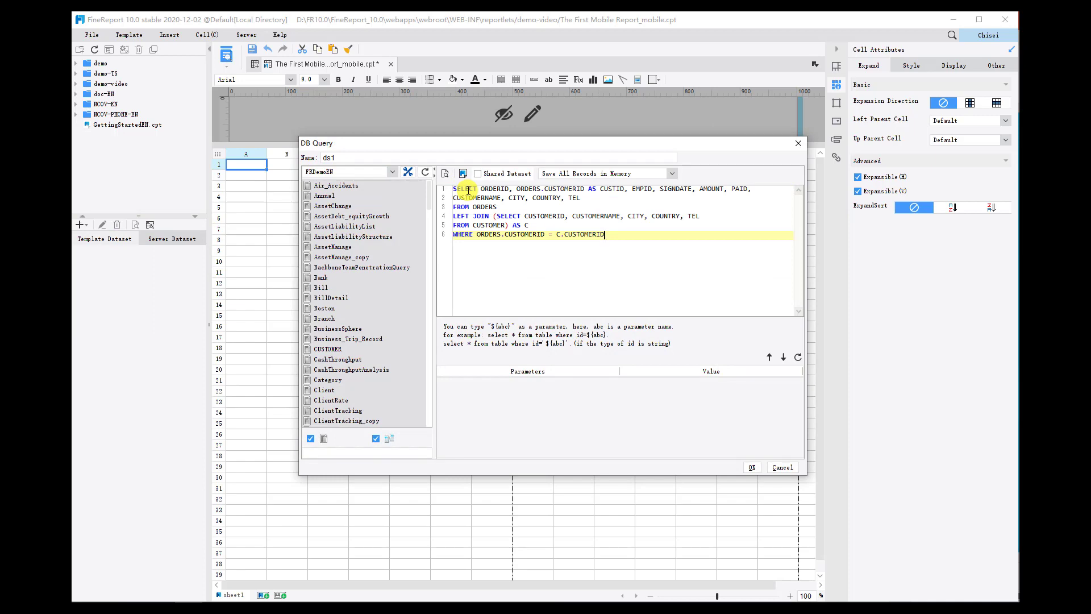
Preview the order and customer query's data, look through its rows, and close the preview.
{"action": "left_click", "coordinate": [445, 173]}
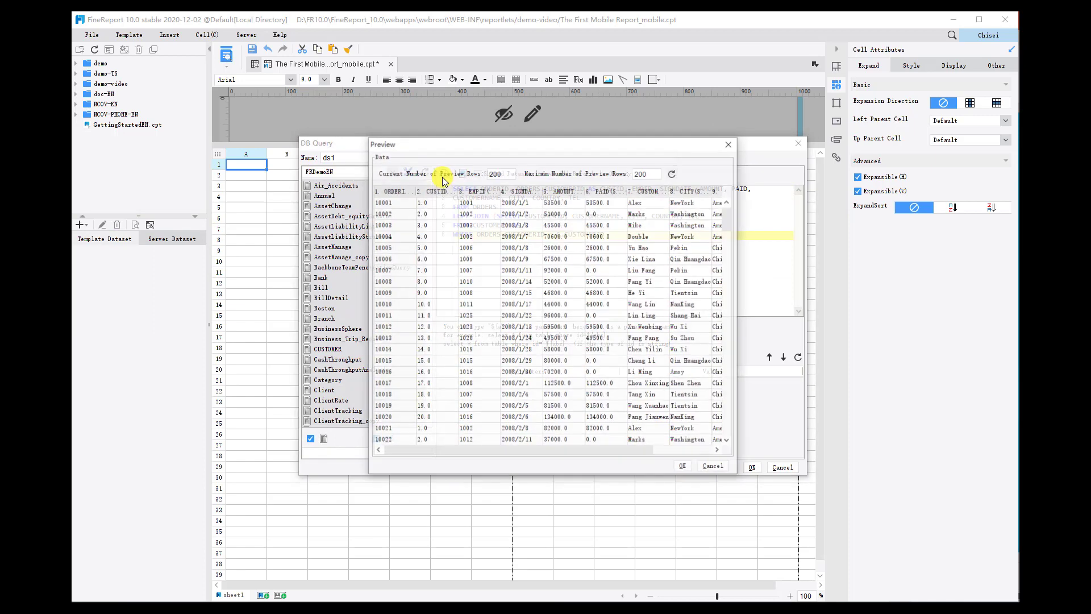
{"action": "mouse_move", "coordinate": [568, 450]}
{"action": "left_mouse_down"}
{"action": "mouse_move", "coordinate": [653, 447]}
{"action": "mouse_move", "coordinate": [565, 441]}
{"action": "left_mouse_up"}
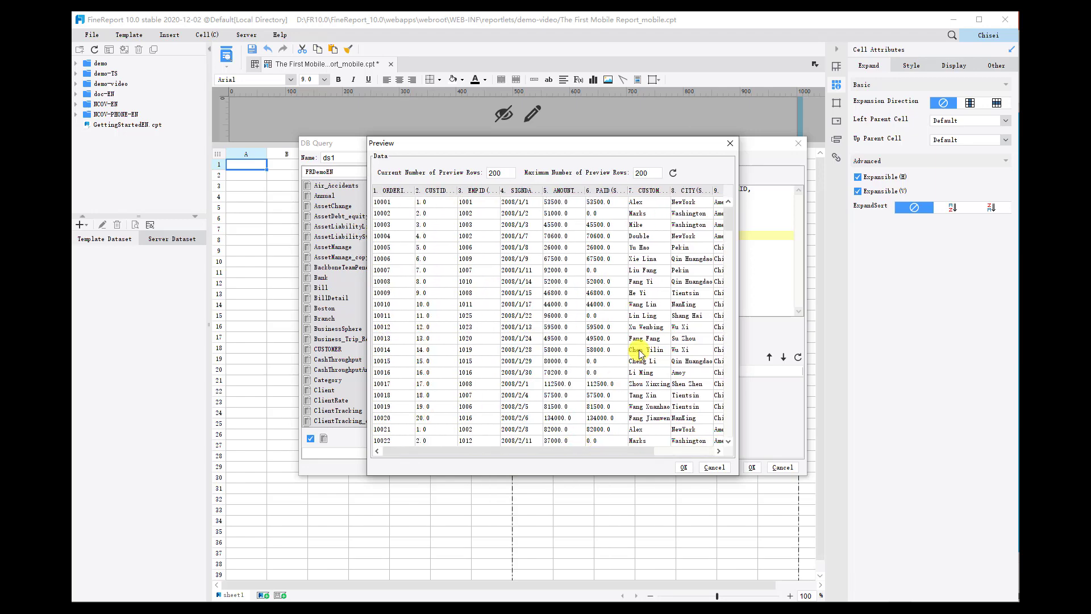
{"action": "scroll", "coordinate": [638, 353], "scroll_direction": "down", "scroll_amount": 15}
{"action": "scroll", "coordinate": [639, 353], "scroll_direction": "down", "scroll_amount": 20}
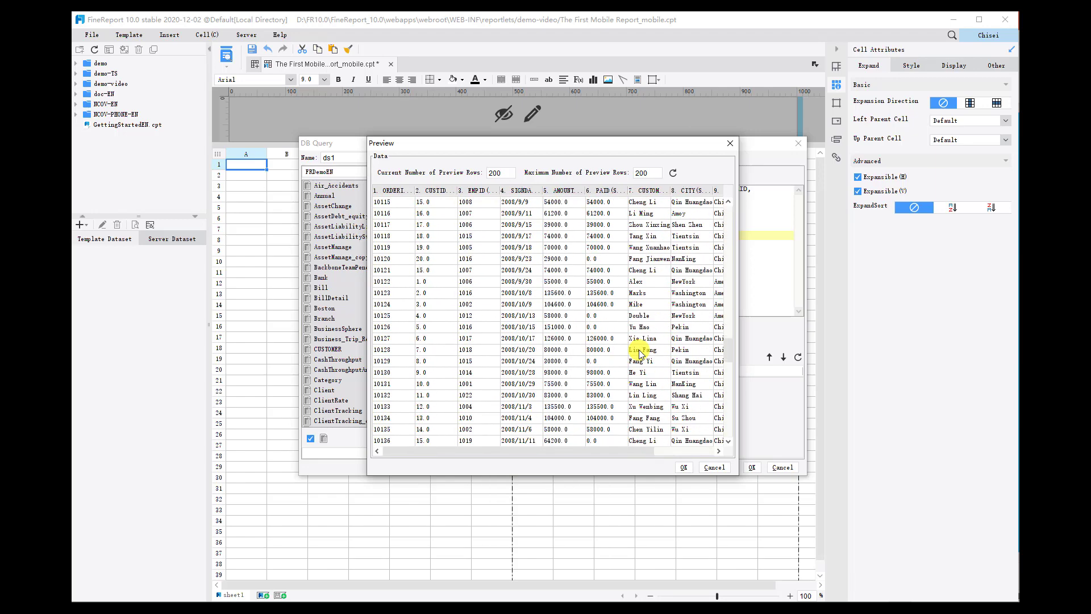
{"action": "left_click", "coordinate": [684, 467]}
Name the order and customer query dataset details and confirm it.
{"action": "double_click", "coordinate": [360, 158]}
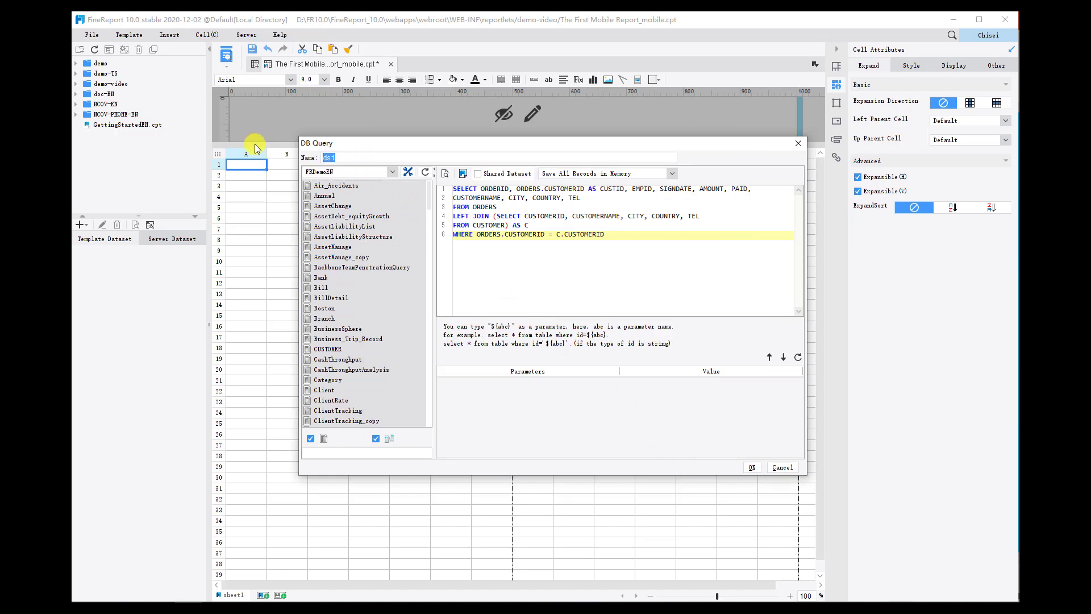
{"action": "type", "text": "details"}
{"action": "left_click", "coordinate": [750, 467]}
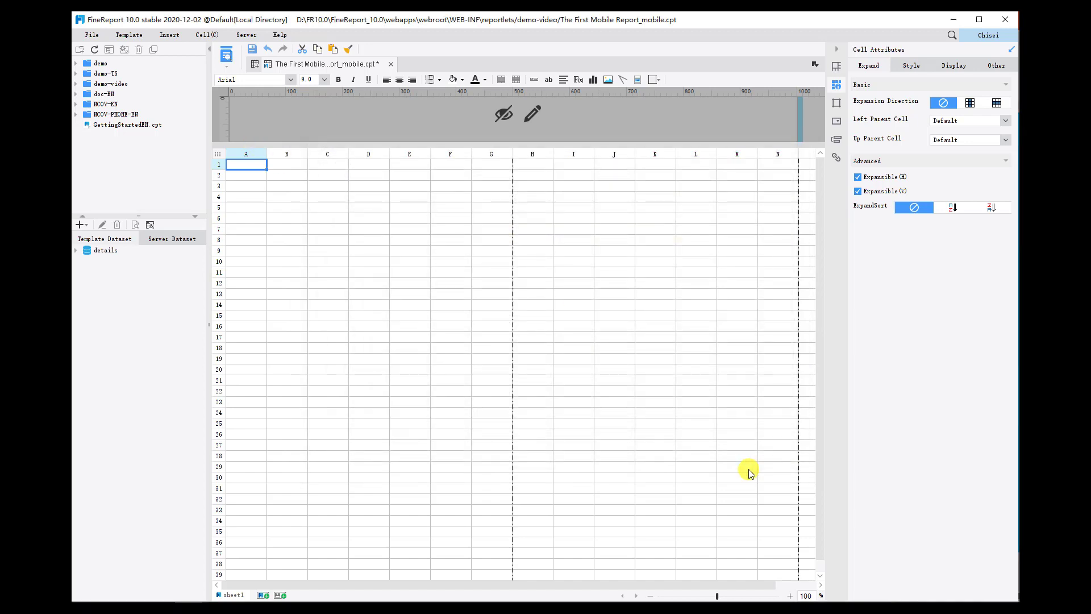
Add a database query dataset named sales with SELECT SUM(AMOUNT)/1000000 AS SALES, 'Sales' AS CATEGORY FROM ORDERS, previewing its data.
{"action": "left_click", "coordinate": [81, 225]}
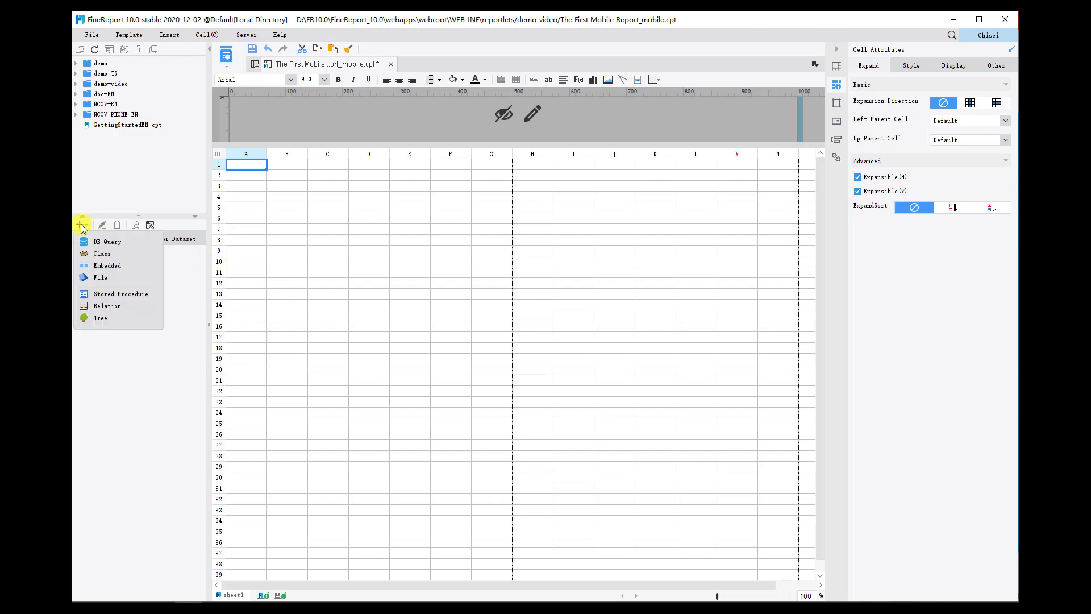
{"action": "left_click", "coordinate": [104, 242]}
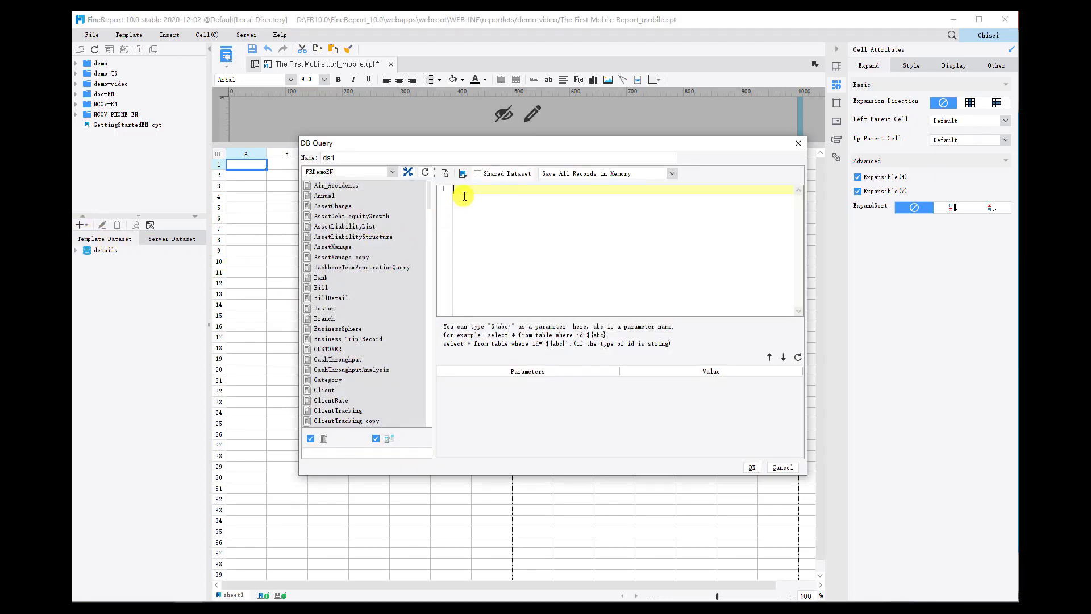
{"action": "type", "text": "SELECT SUM(AMOUNT)/1000000 AS SALES, 'Sales' AS CATEGORY FROM ORDERS"}
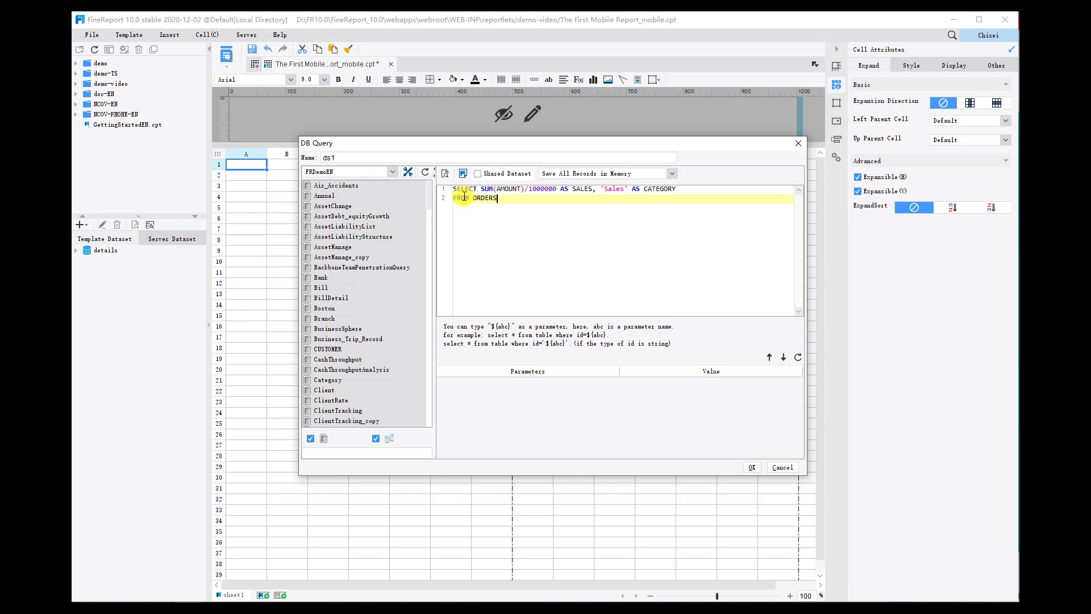
{"action": "left_click", "coordinate": [445, 173]}
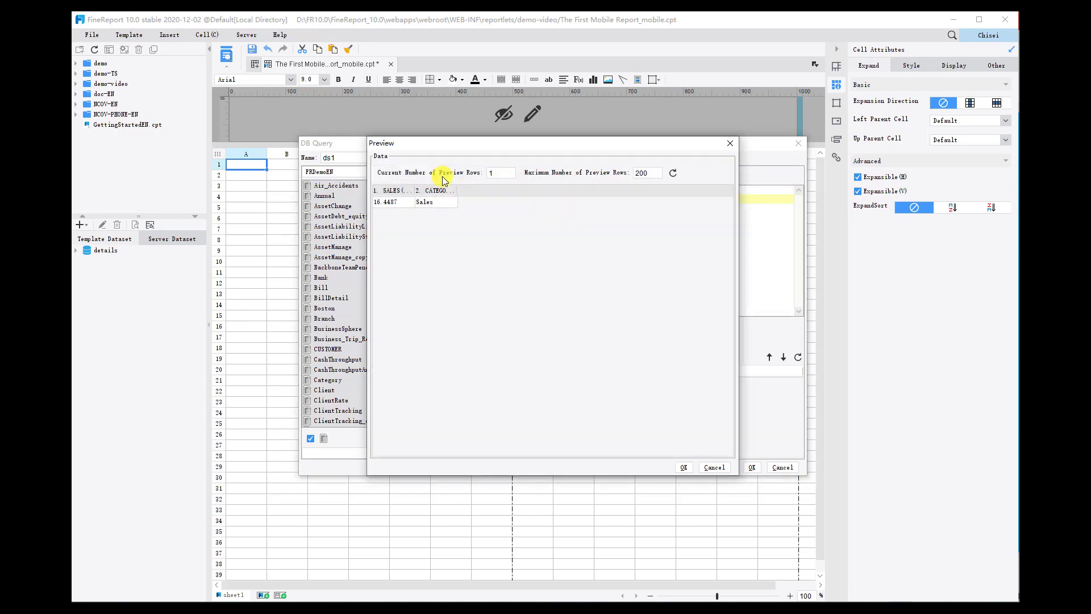
{"action": "left_click", "coordinate": [684, 466]}
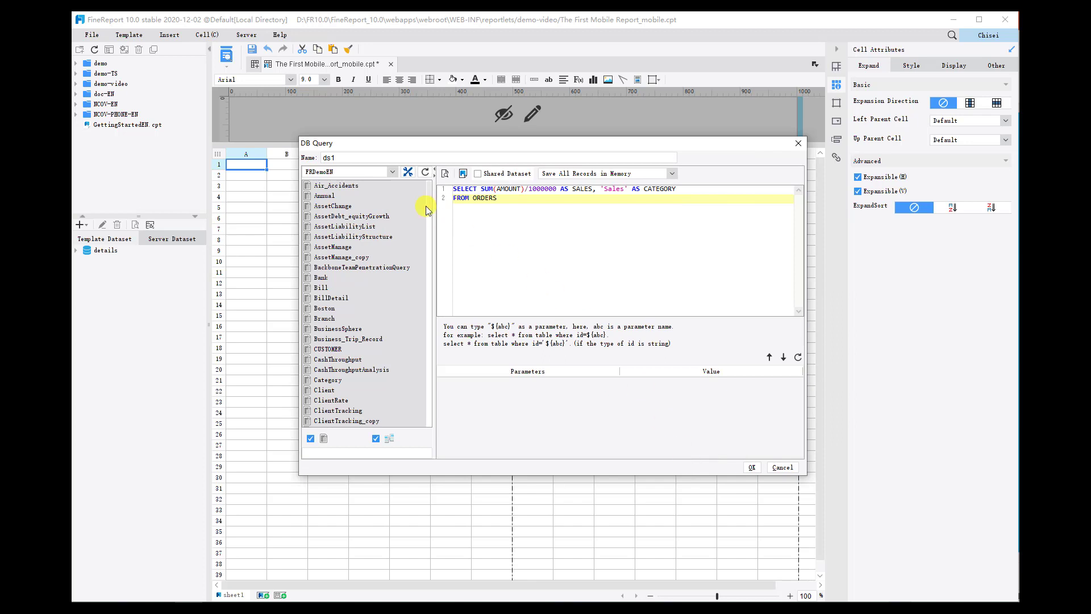
{"action": "left_click_drag", "start_coordinate": [353, 159], "coordinate": [288, 158]}
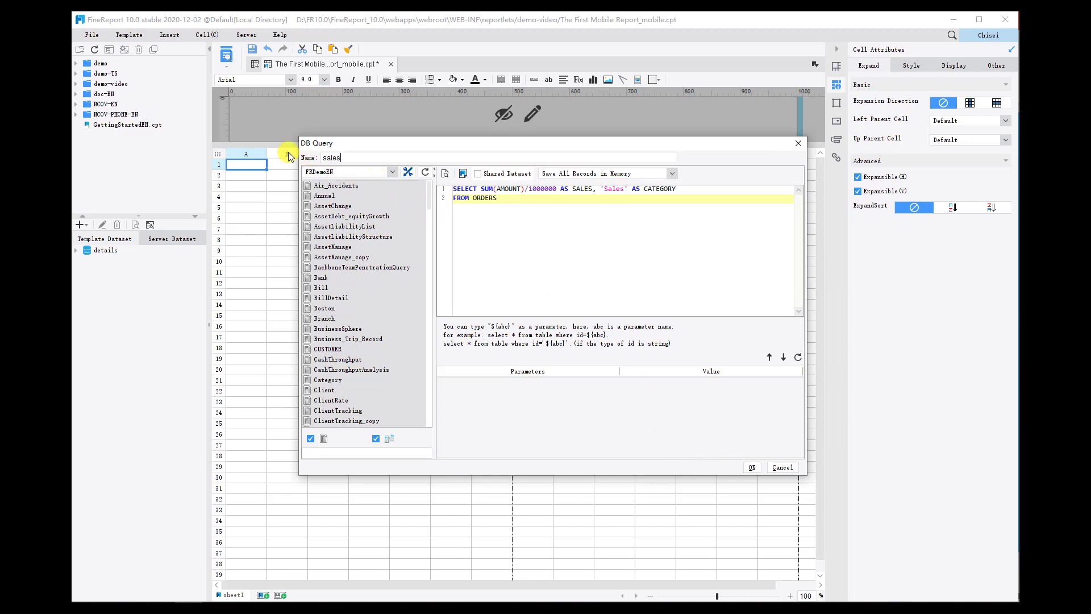
{"action": "left_click", "coordinate": [748, 467]}
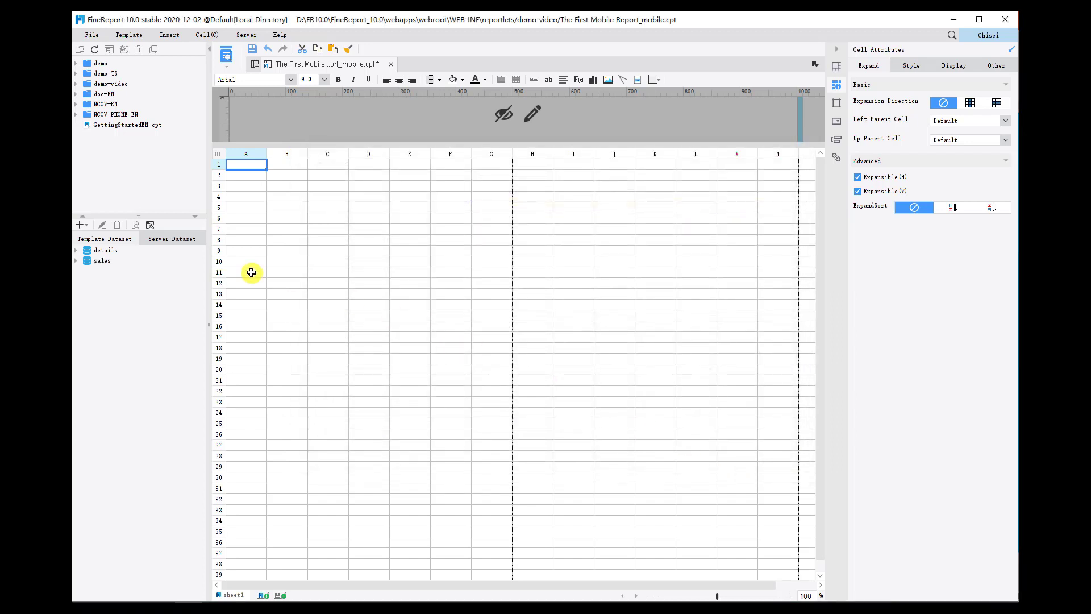
Add a database query dataset named return with SELECT SUM(PAID)/1000000 AS RETURN, 'Return' AS CATEGORY FROM ORDERS, previewing its data.
{"action": "left_click", "coordinate": [86, 224]}
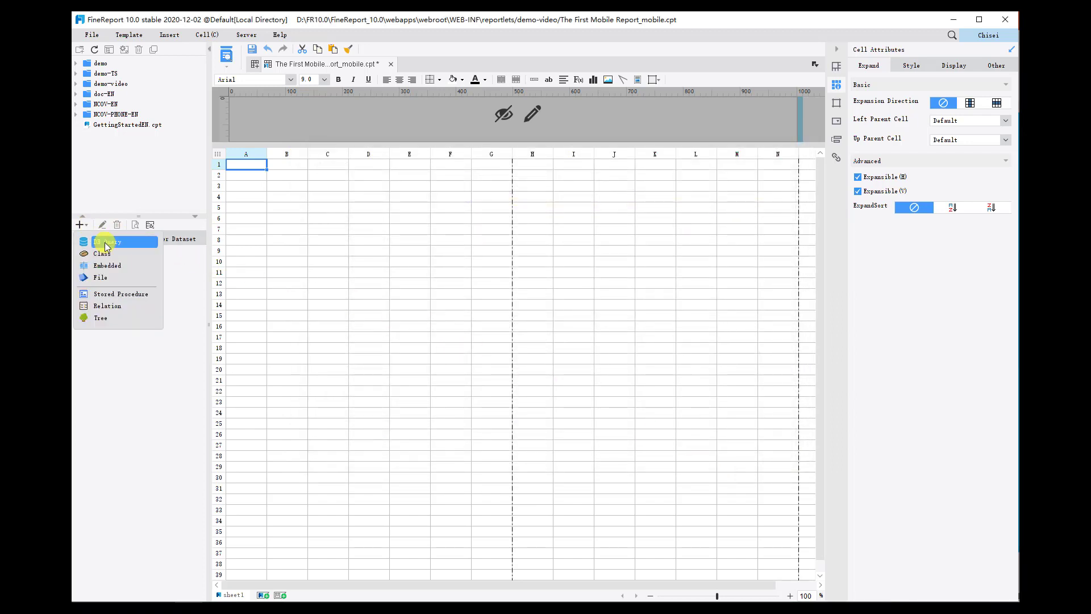
{"action": "left_click", "coordinate": [101, 241]}
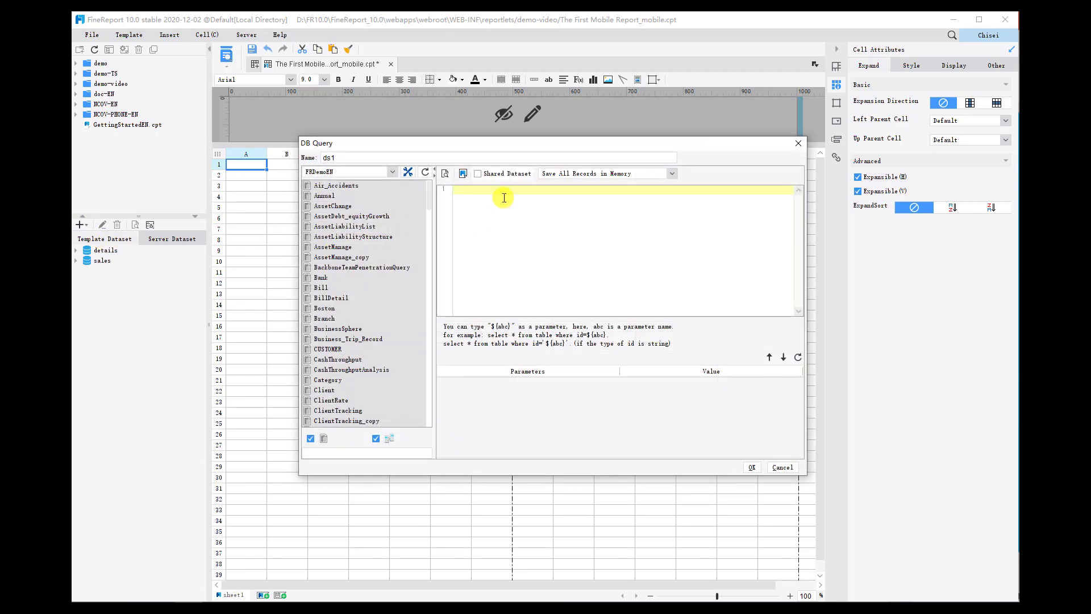
{"action": "type", "text": "SELECT SUM(PAID)/1000000 AS RETURN, 'Return' AS CATEGORY FROM ORDERS"}
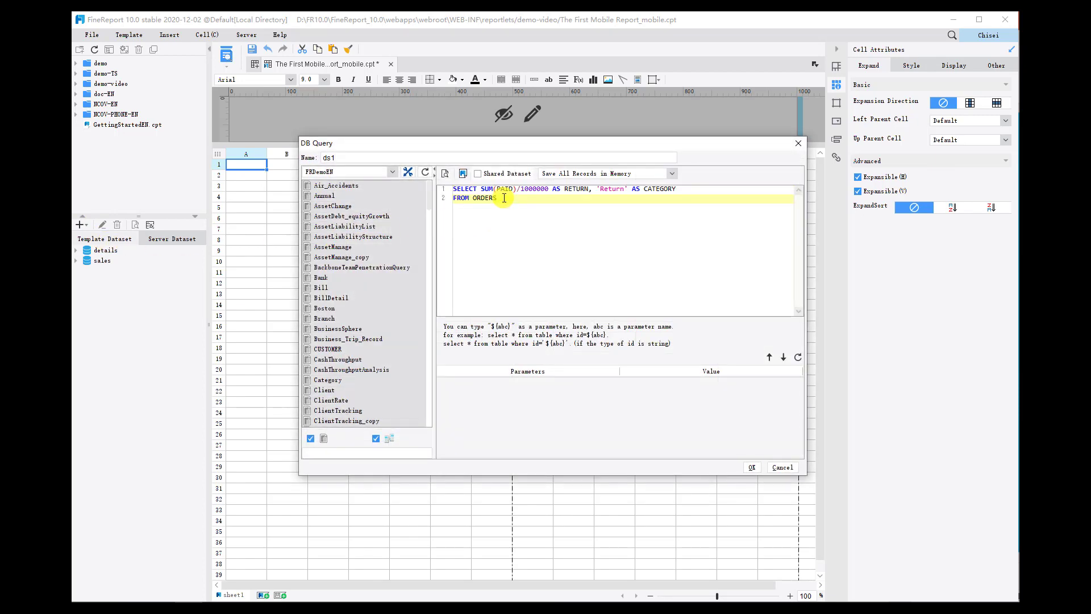
{"action": "left_click", "coordinate": [445, 174]}
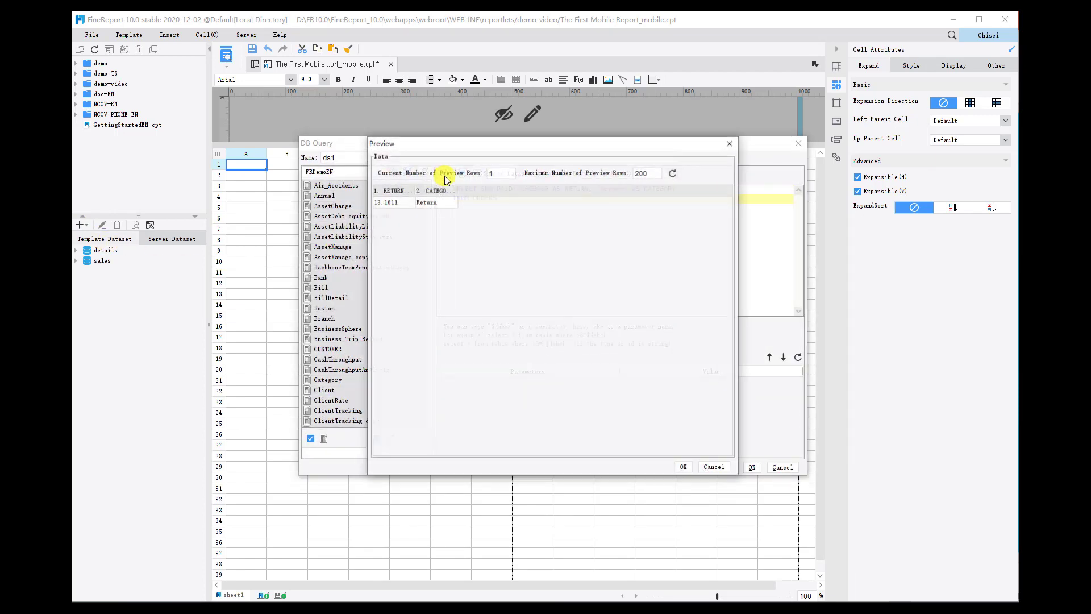
{"action": "left_click", "coordinate": [684, 467]}
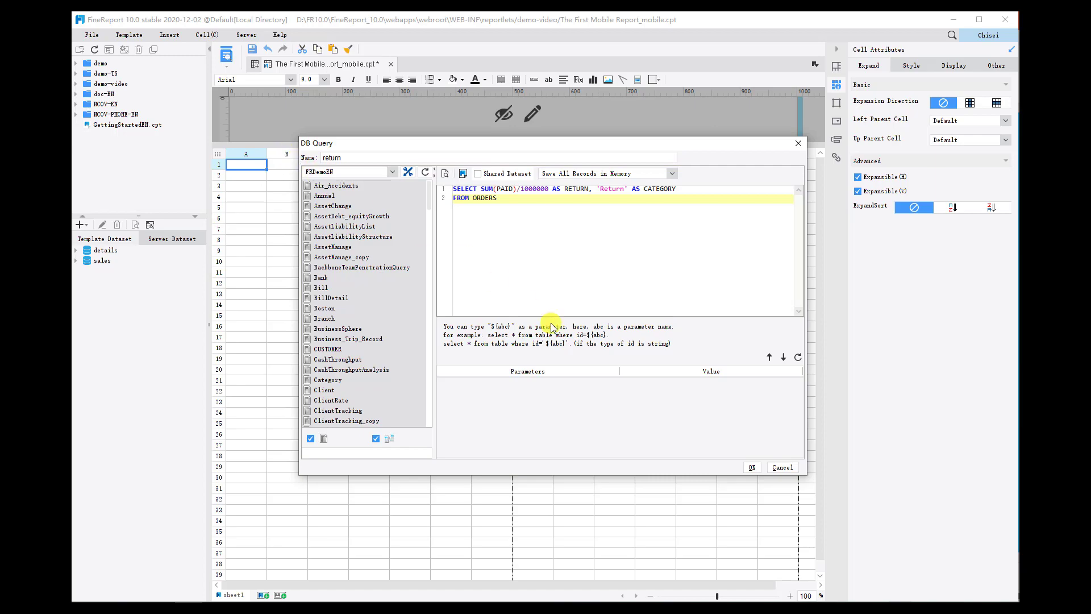
{"action": "left_click", "coordinate": [751, 467]}
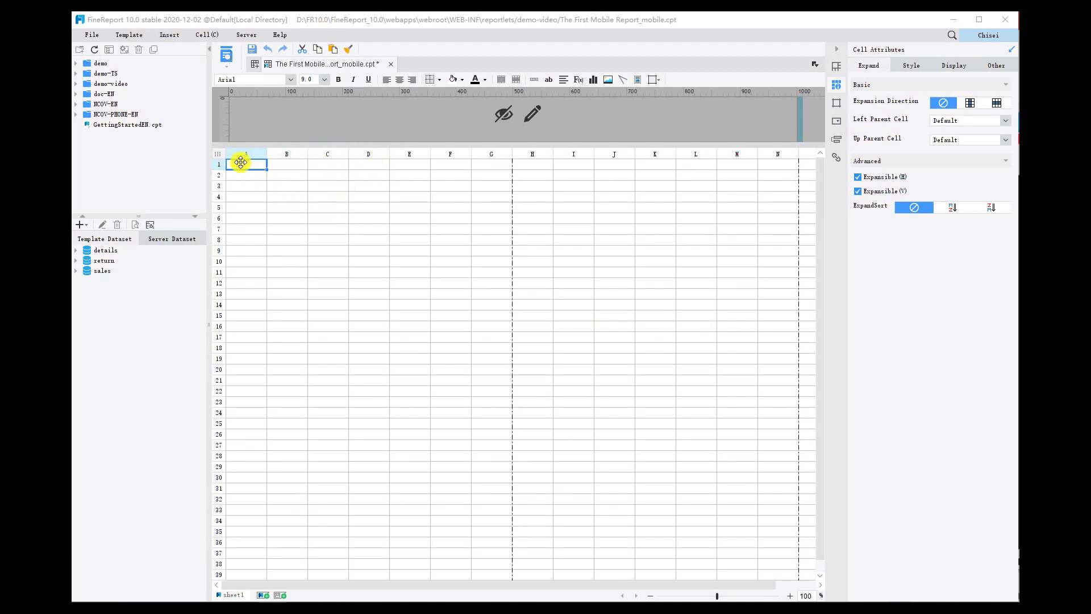
Set the width of columns A to D to 30 mm.
{"action": "left_click_drag", "start_coordinate": [241, 163], "coordinate": [371, 165]}
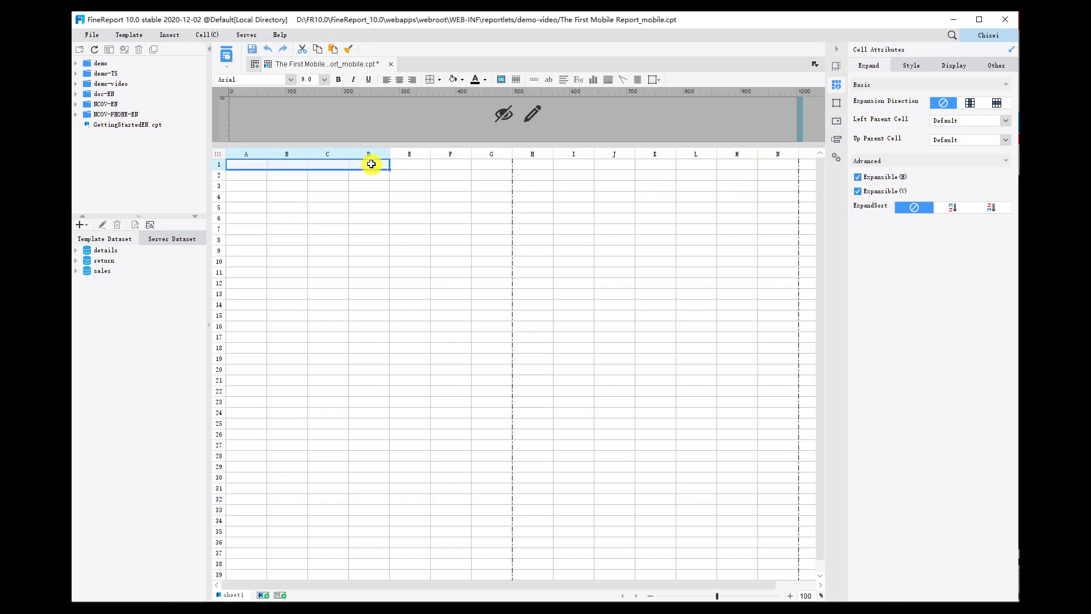
{"action": "right_click", "coordinate": [371, 164]}
{"action": "left_click", "coordinate": [402, 189]}
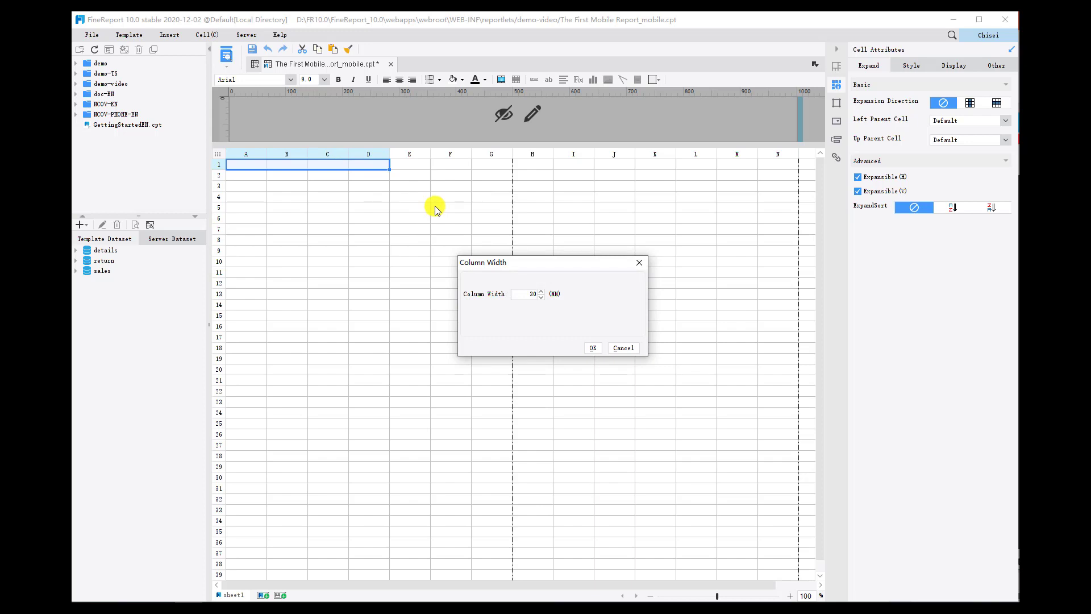
{"action": "type", "text": "30"}
{"action": "left_click", "coordinate": [592, 348]}
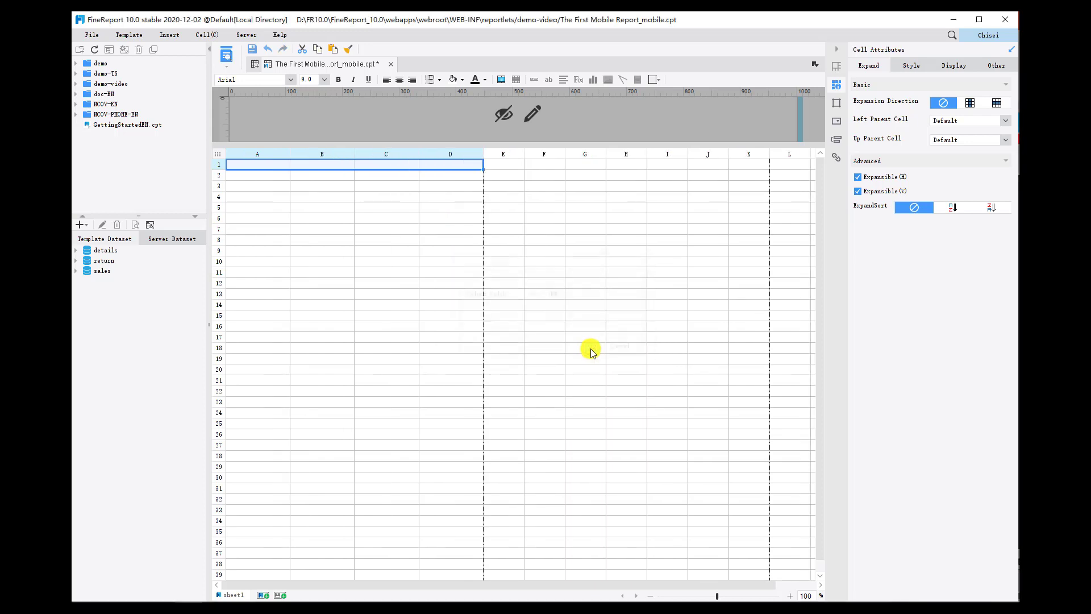
Increase the height of row 1 to about ten times that of the other rows.
{"action": "right_click", "coordinate": [217, 164]}
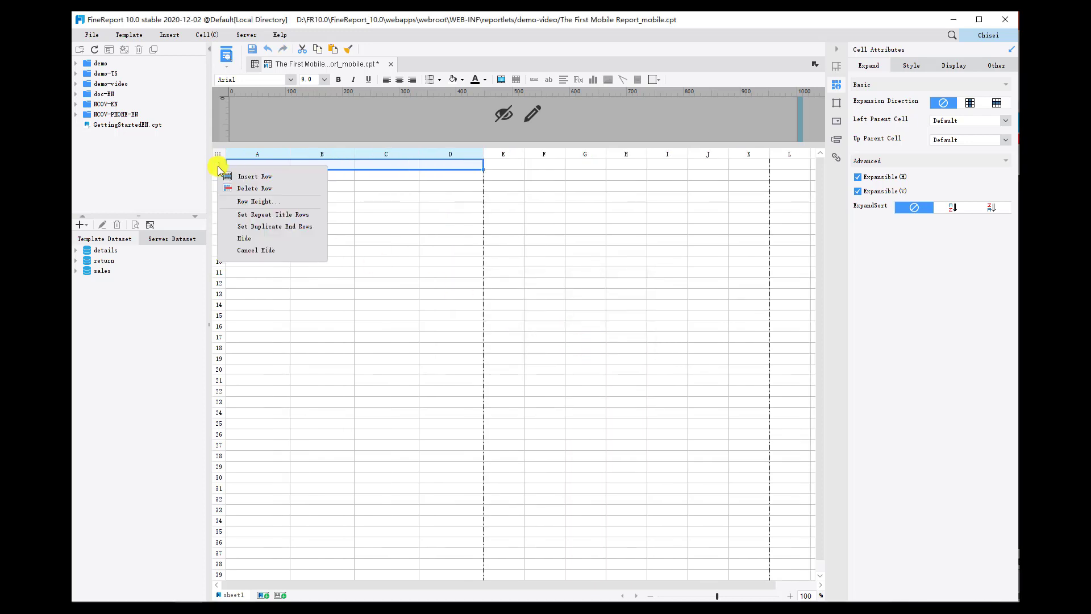
{"action": "left_click", "coordinate": [243, 201]}
{"action": "left_click", "coordinate": [510, 294]}
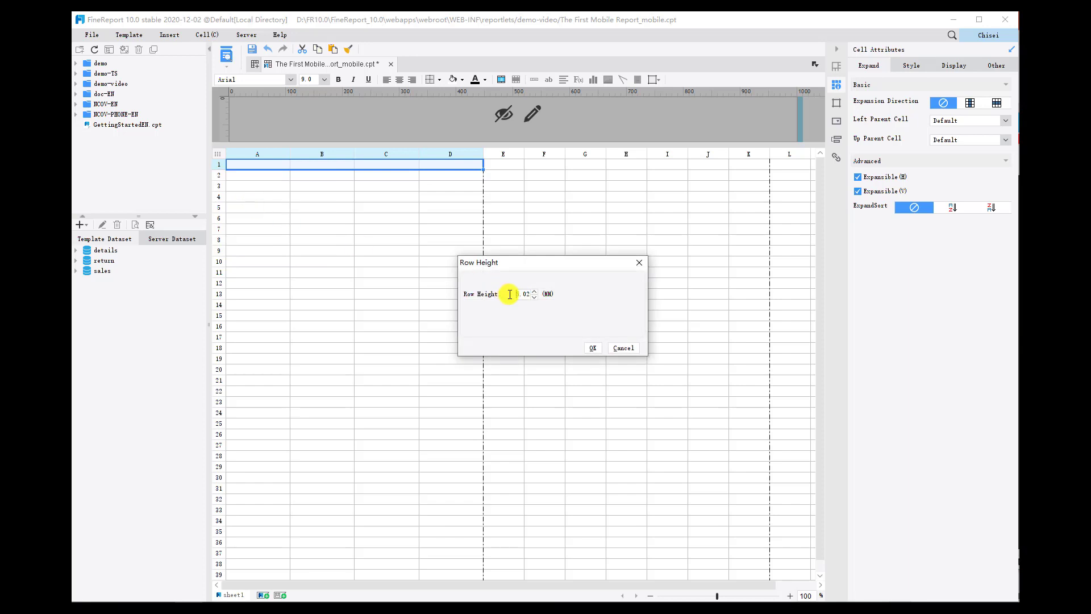
{"action": "left_click_drag", "start_coordinate": [510, 294], "coordinate": [545, 299]}
{"action": "left_click", "coordinate": [593, 348]}
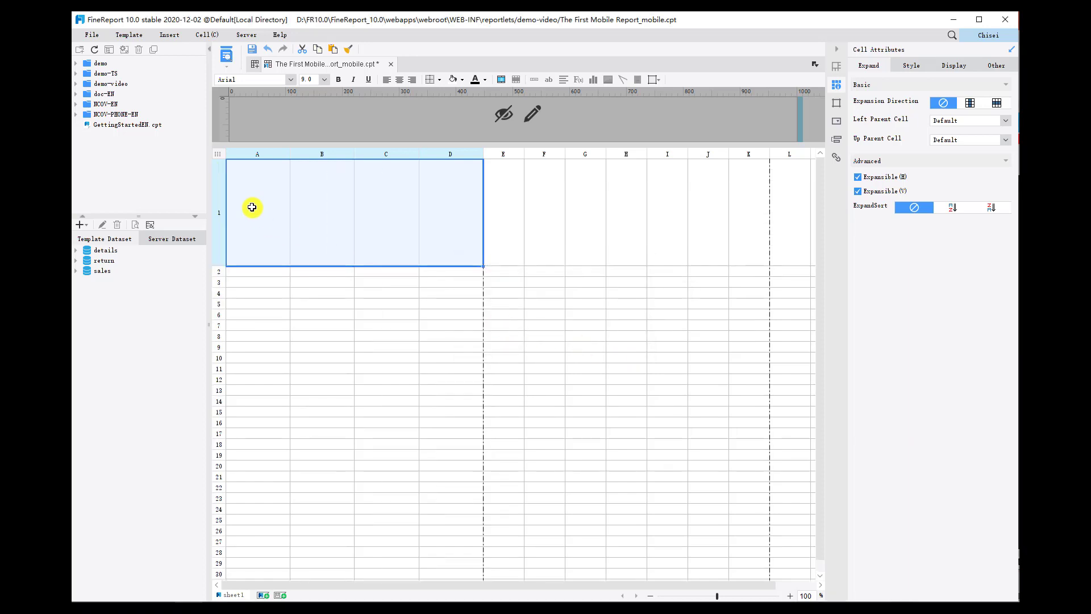
Merge cells A1 and B1 into one cell, and merge C1 and D1 into another.
{"action": "left_click_drag", "start_coordinate": [252, 204], "coordinate": [324, 198]}
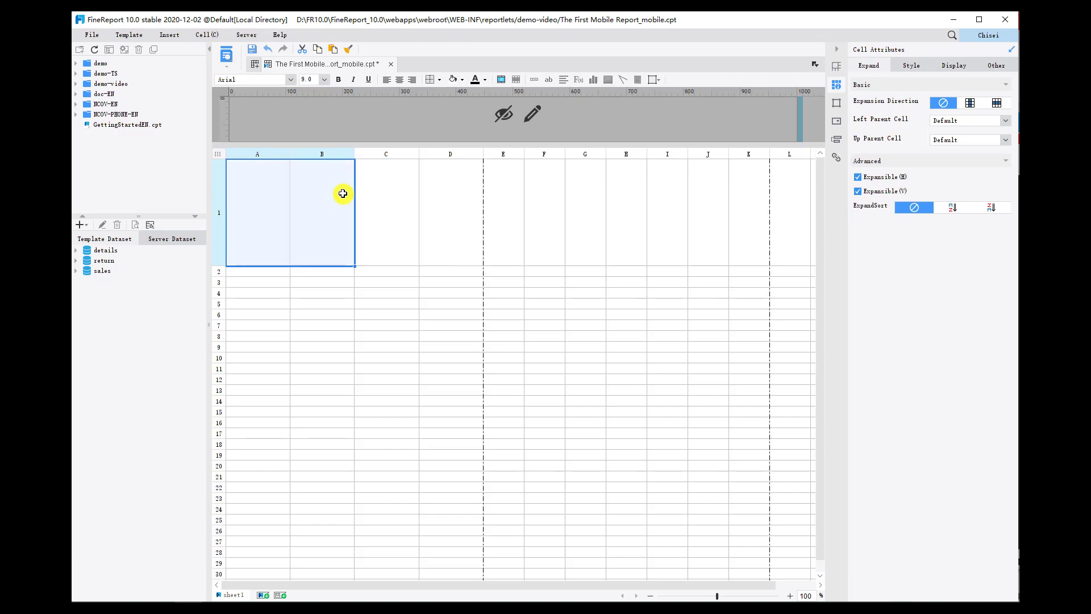
{"action": "left_click", "coordinate": [503, 81]}
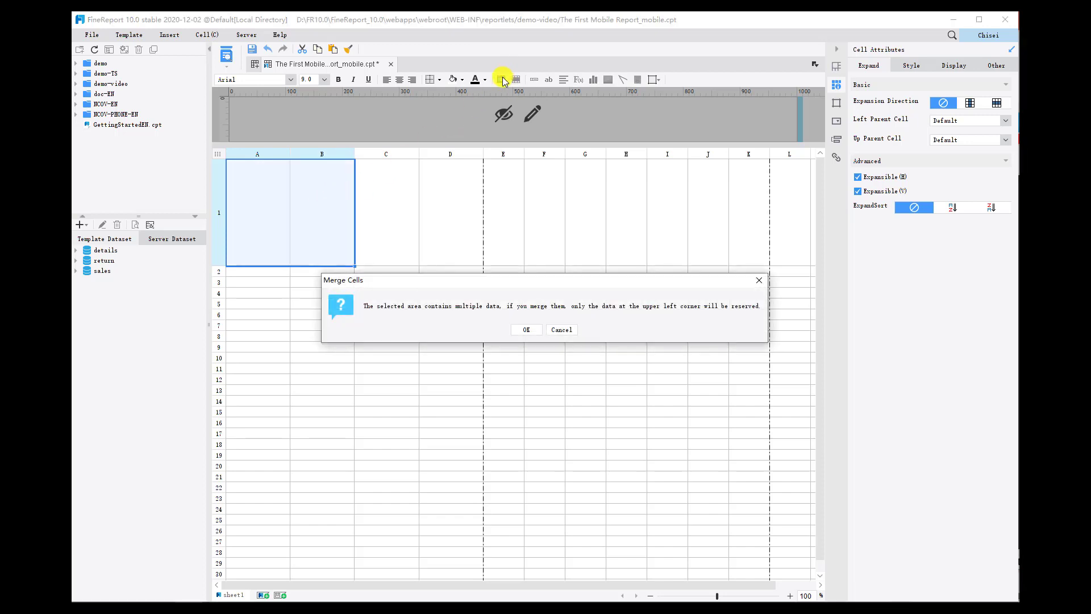
{"action": "left_click", "coordinate": [524, 327]}
{"action": "left_click_drag", "start_coordinate": [390, 223], "coordinate": [440, 224]}
{"action": "left_click", "coordinate": [501, 80]}
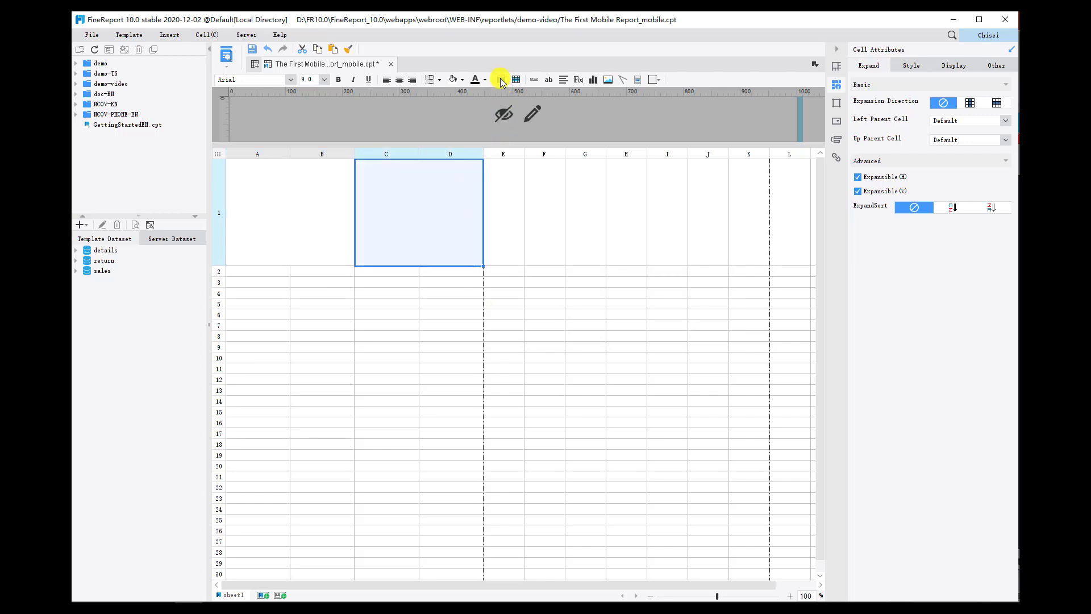
{"action": "left_click", "coordinate": [503, 84]}
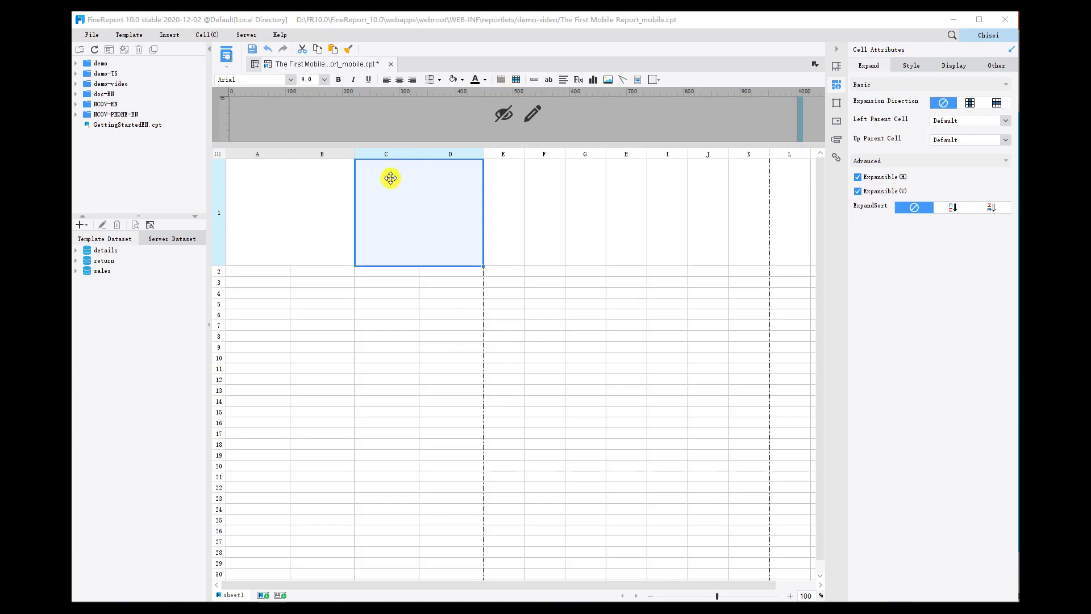
Insert an Angular Gauge chart into the merged cell A1.
{"action": "left_click", "coordinate": [317, 194]}
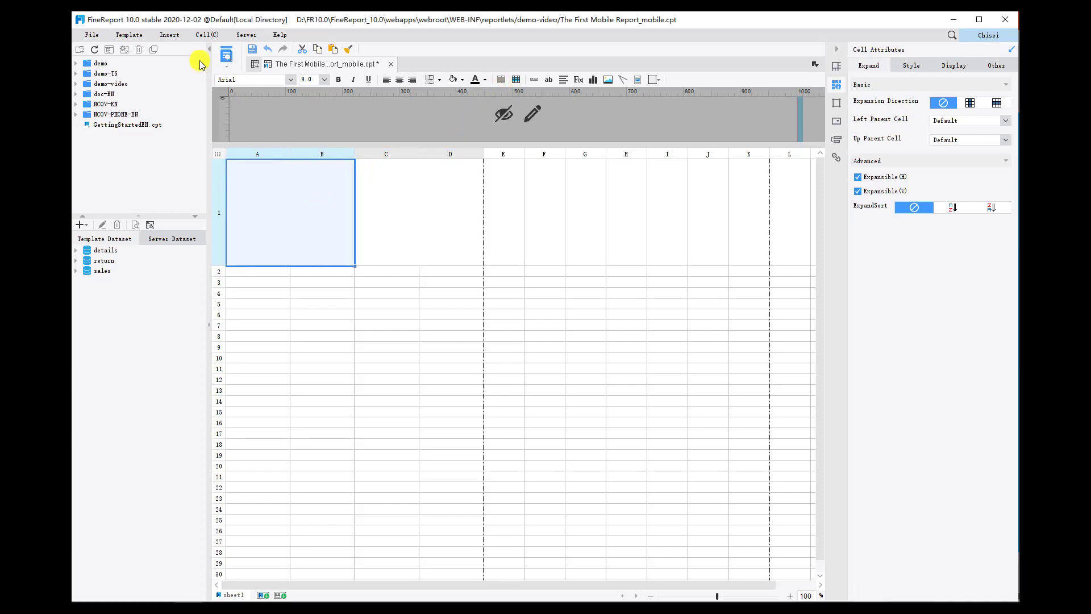
{"action": "left_click", "coordinate": [170, 36]}
{"action": "mouse_move", "coordinate": [177, 52]}
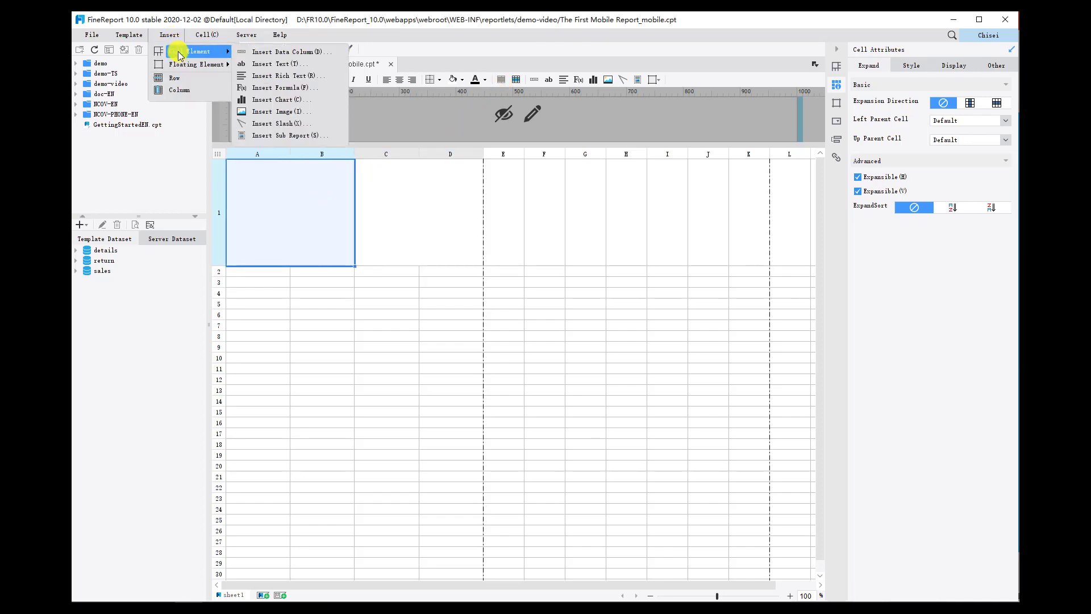
{"action": "left_click", "coordinate": [287, 103]}
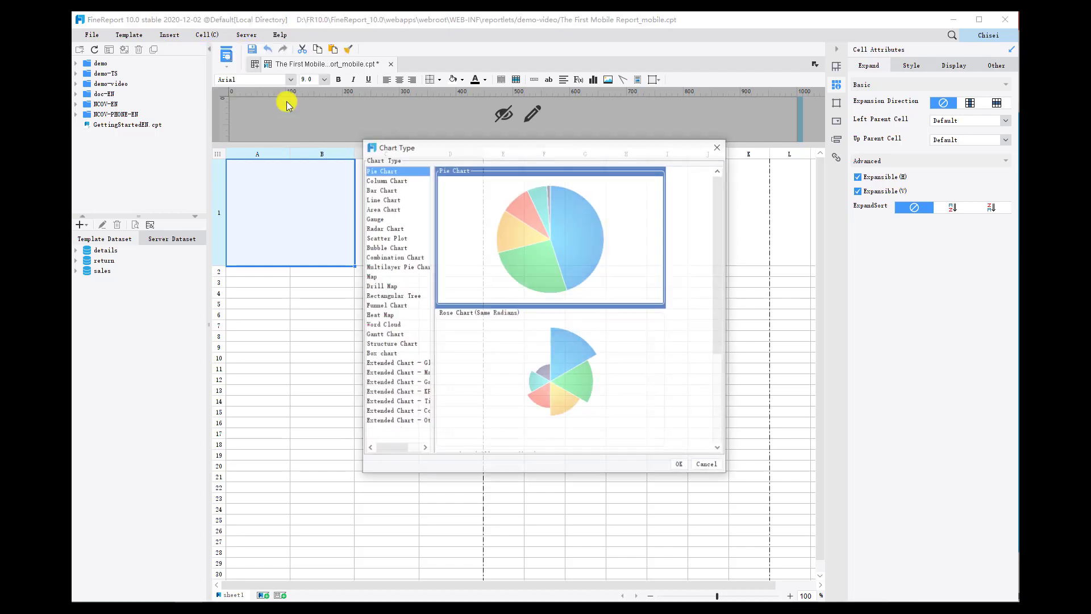
{"action": "left_click", "coordinate": [378, 219]}
{"action": "scroll", "coordinate": [591, 259], "scroll_direction": "down", "scroll_amount": 3}
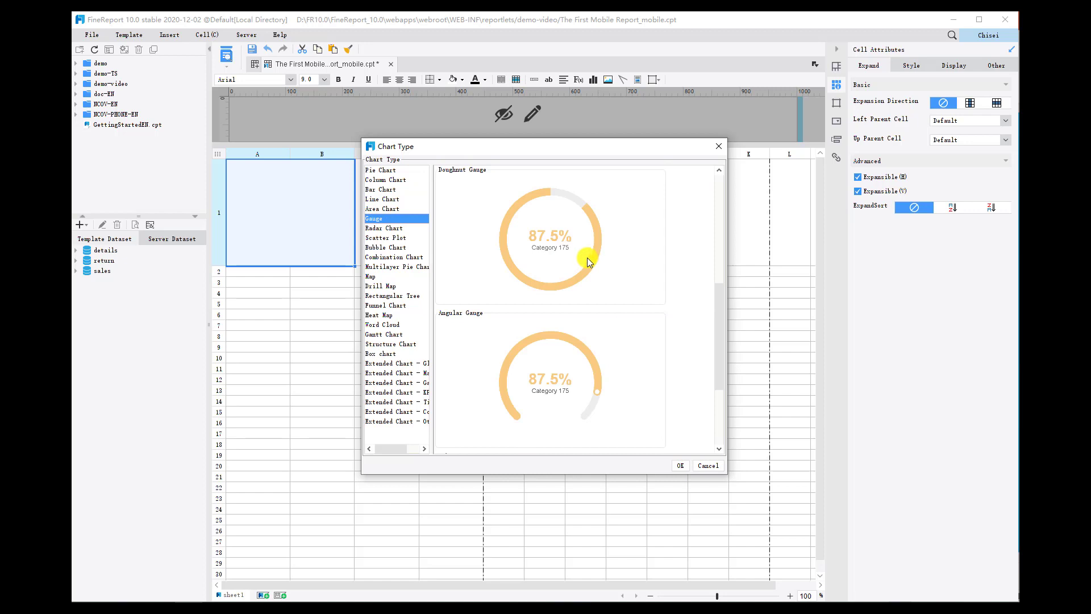
{"action": "left_click", "coordinate": [591, 342]}
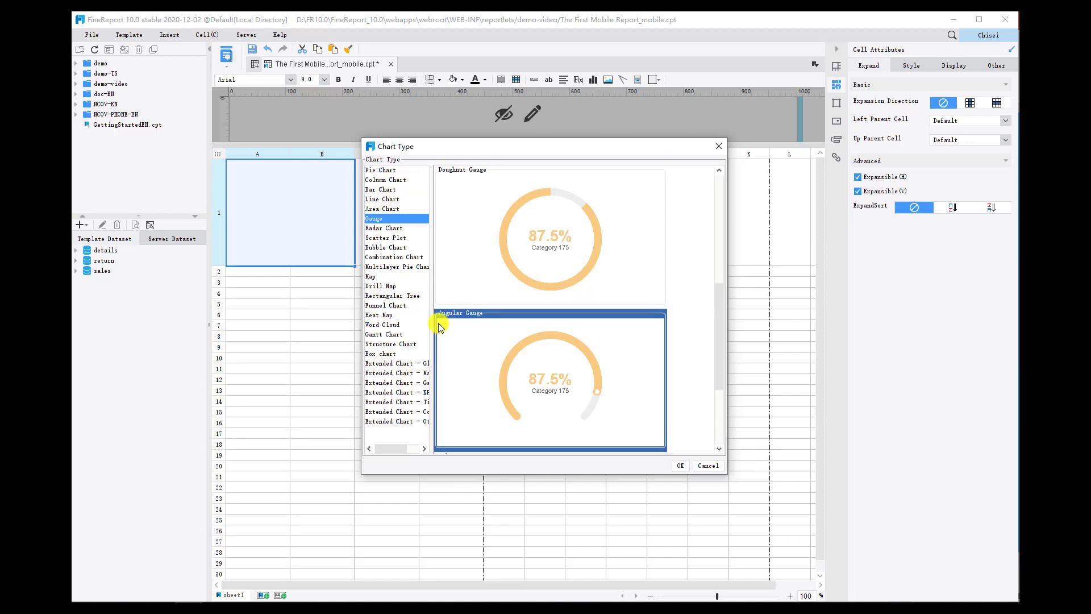
{"action": "left_click", "coordinate": [681, 465]}
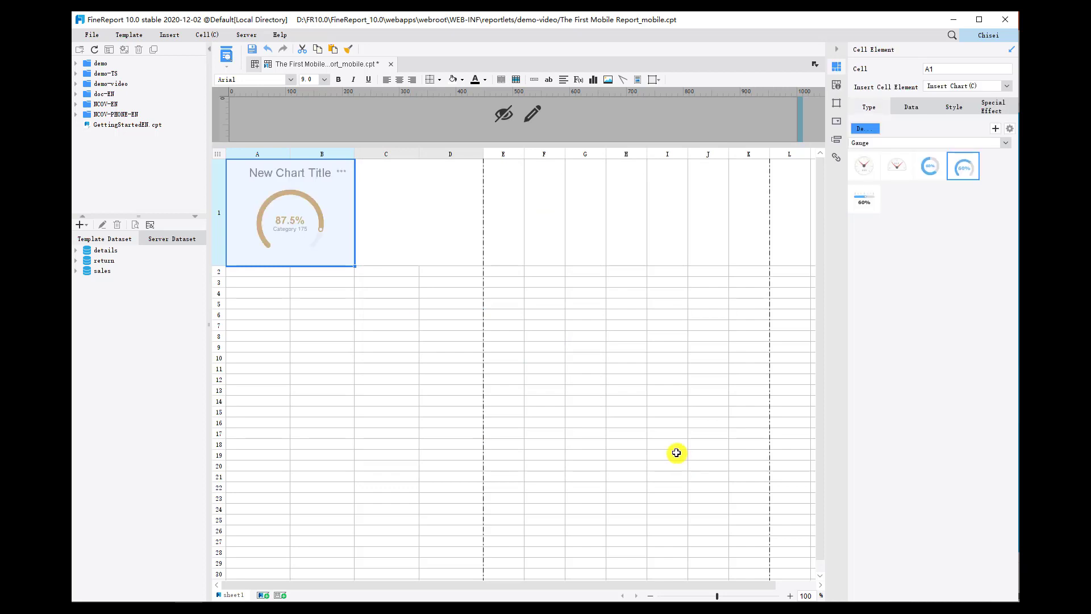
Insert an Angular Gauge chart into the merged cell C1, beside the first gauge.
{"action": "left_click", "coordinate": [443, 225]}
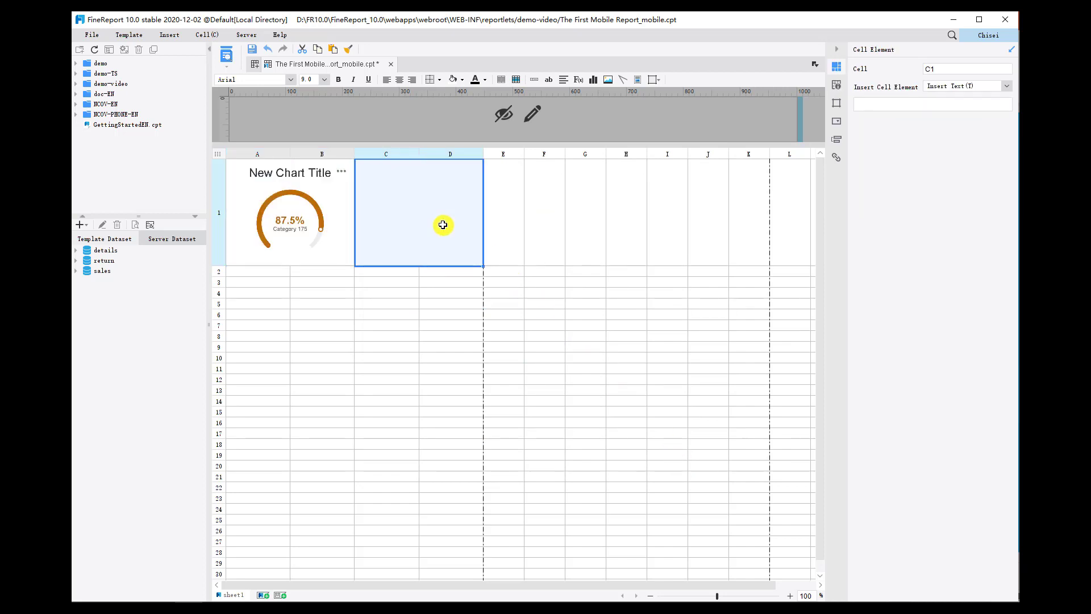
{"action": "left_click", "coordinate": [169, 35]}
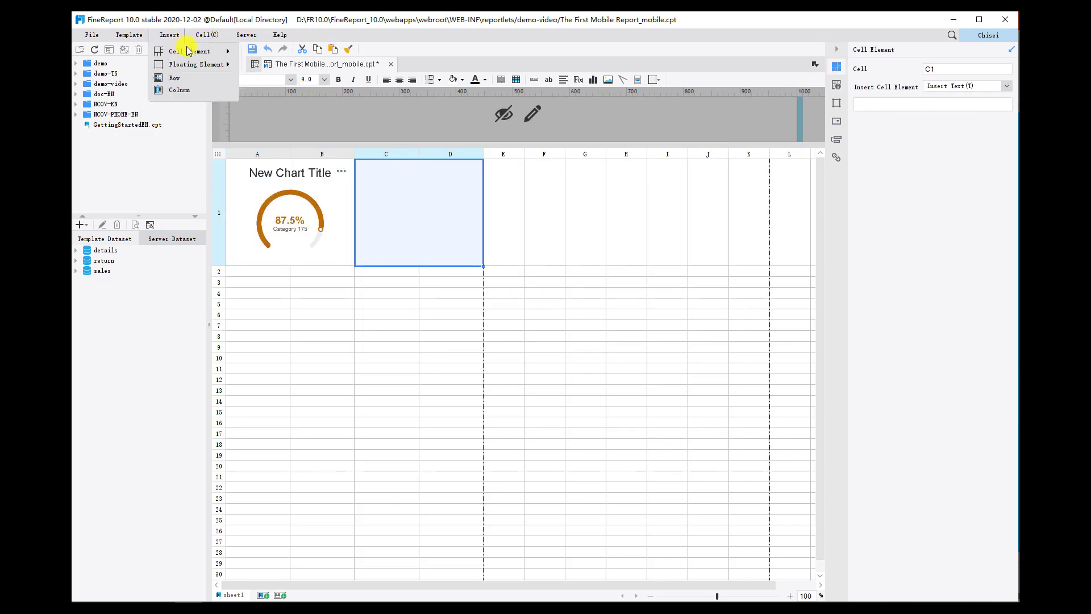
{"action": "mouse_move", "coordinate": [191, 51]}
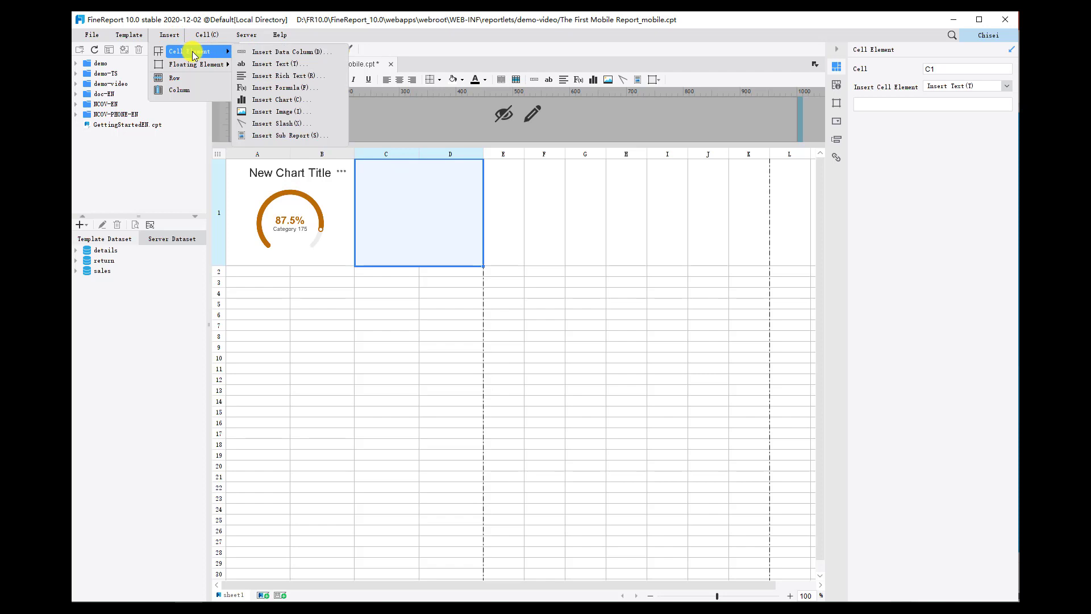
{"action": "left_click", "coordinate": [290, 101]}
{"action": "left_click", "coordinate": [378, 218]}
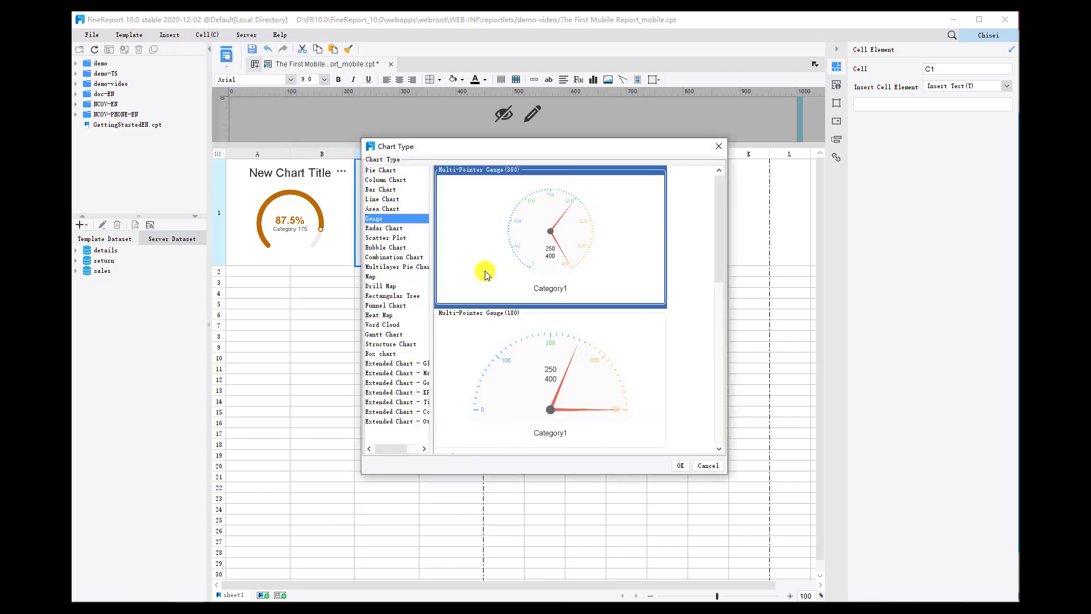
{"action": "scroll", "coordinate": [540, 300], "scroll_direction": "down", "scroll_amount": 3}
{"action": "left_click", "coordinate": [541, 341]}
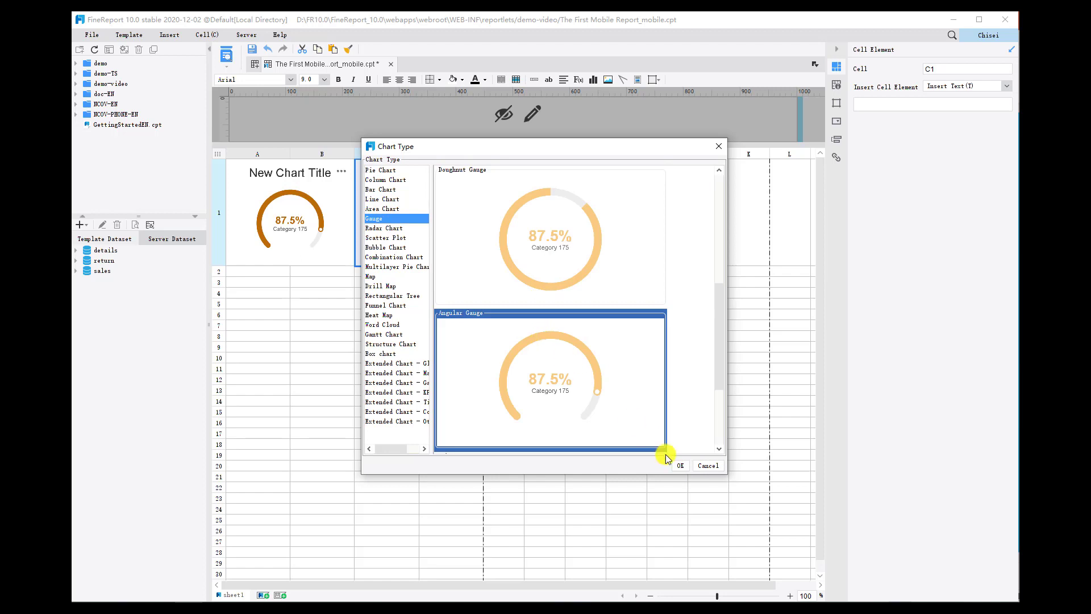
{"action": "left_click", "coordinate": [680, 465]}
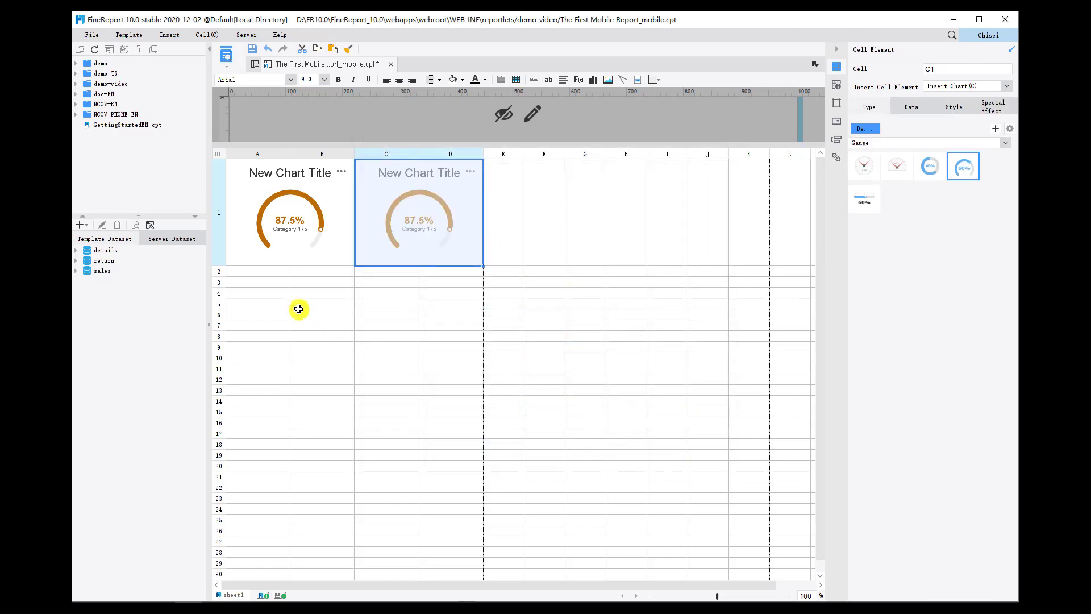
Set the height of row 2 to 14 mm.
{"action": "left_click", "coordinate": [219, 272]}
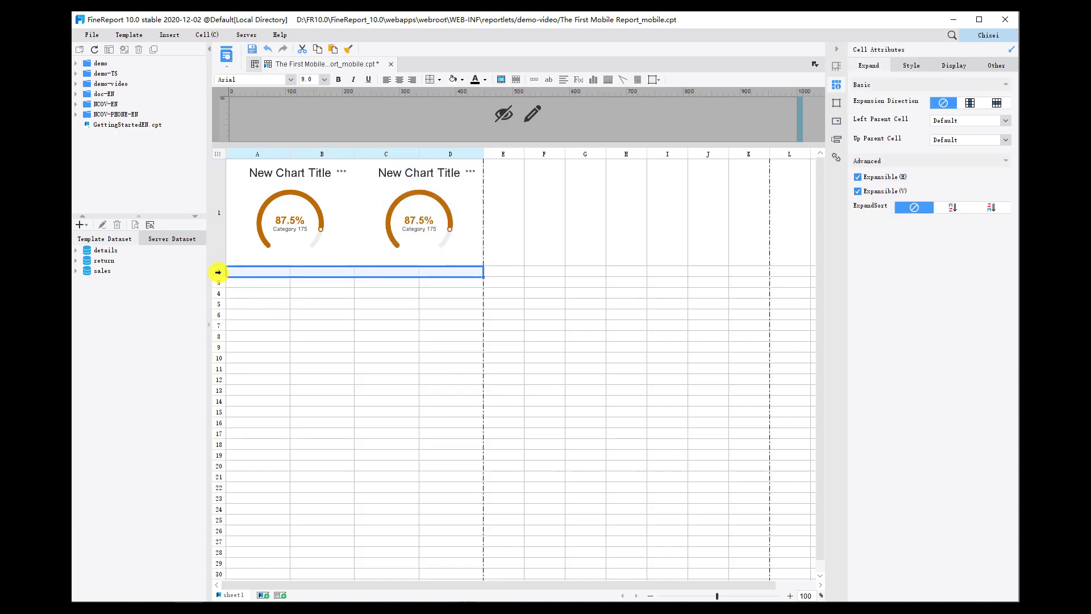
{"action": "right_click", "coordinate": [218, 272]}
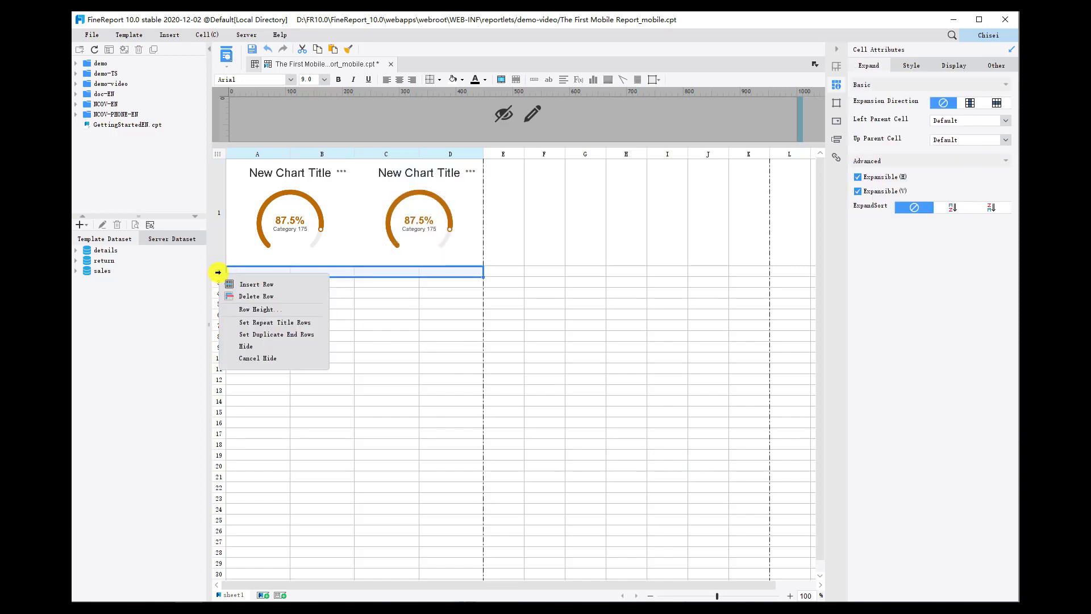
{"action": "left_click", "coordinate": [251, 312]}
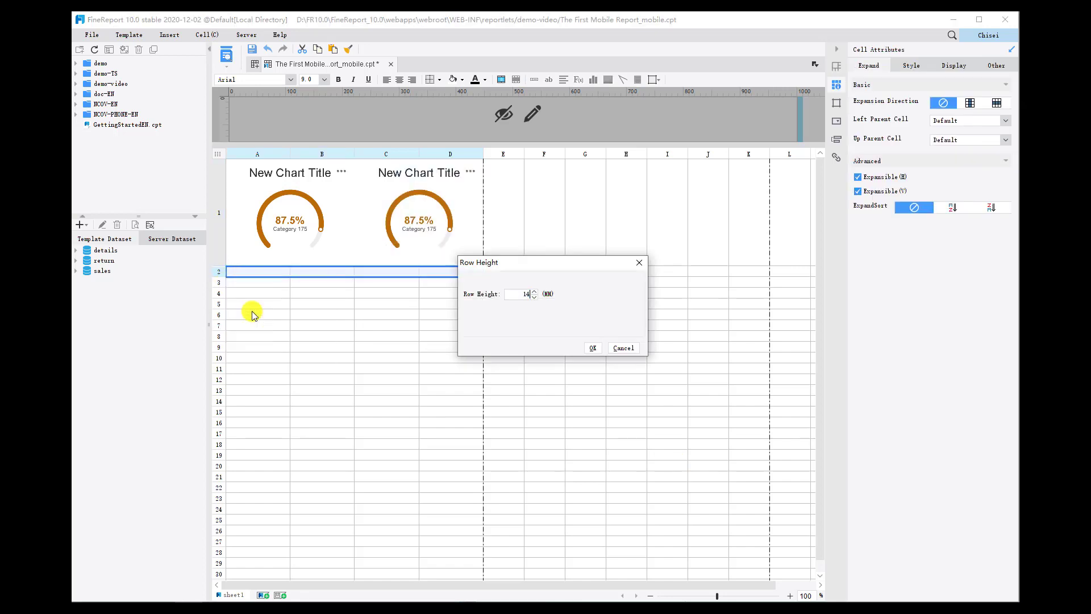
{"action": "type", "text": "14"}
{"action": "left_click", "coordinate": [591, 348]}
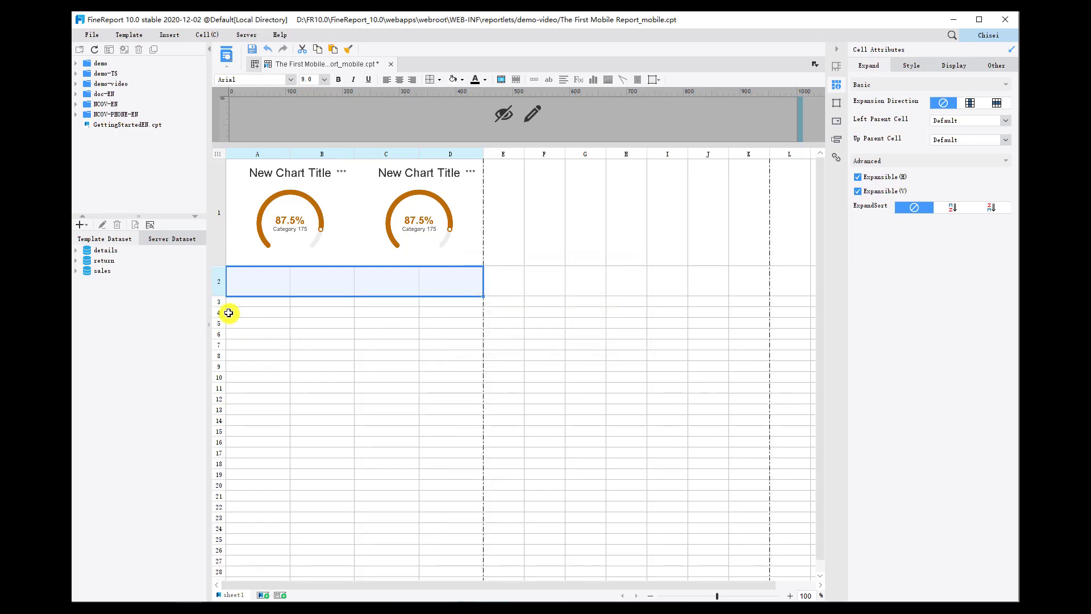
Set the height of rows 5 and 8 to 14 mm each.
{"action": "right_click", "coordinate": [216, 323]}
{"action": "left_click", "coordinate": [255, 360]}
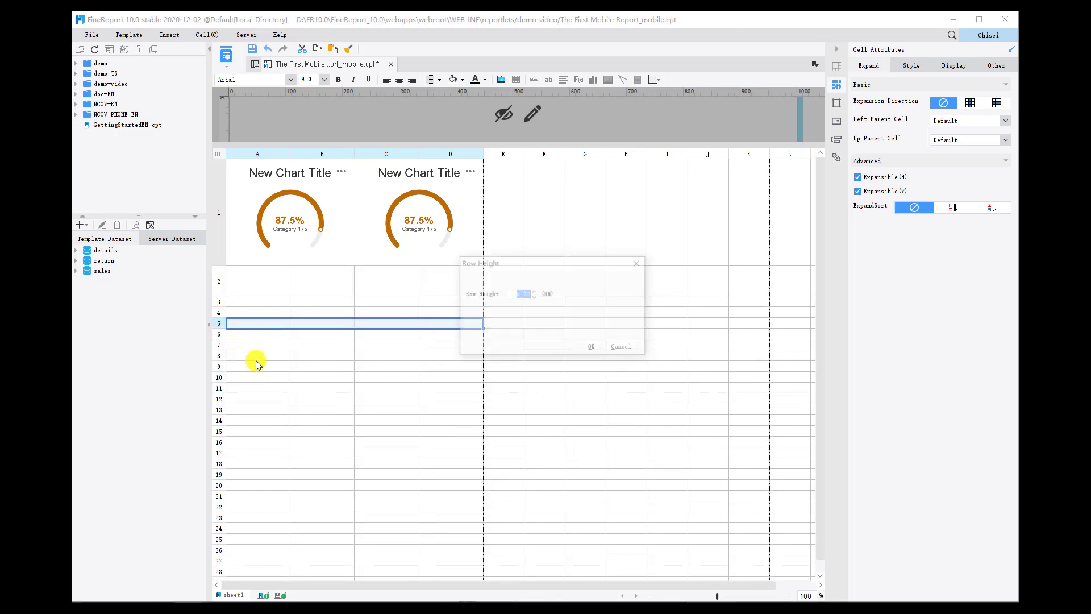
{"action": "left_click", "coordinate": [593, 348]}
{"action": "left_click", "coordinate": [212, 377]}
{"action": "right_click", "coordinate": [213, 376]}
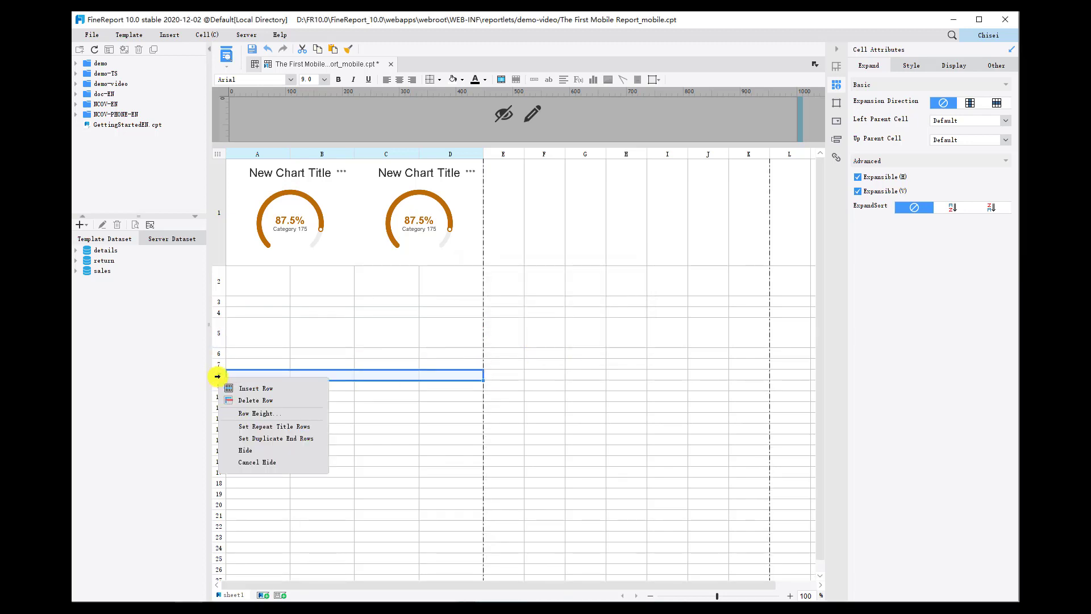
{"action": "left_click", "coordinate": [253, 416]}
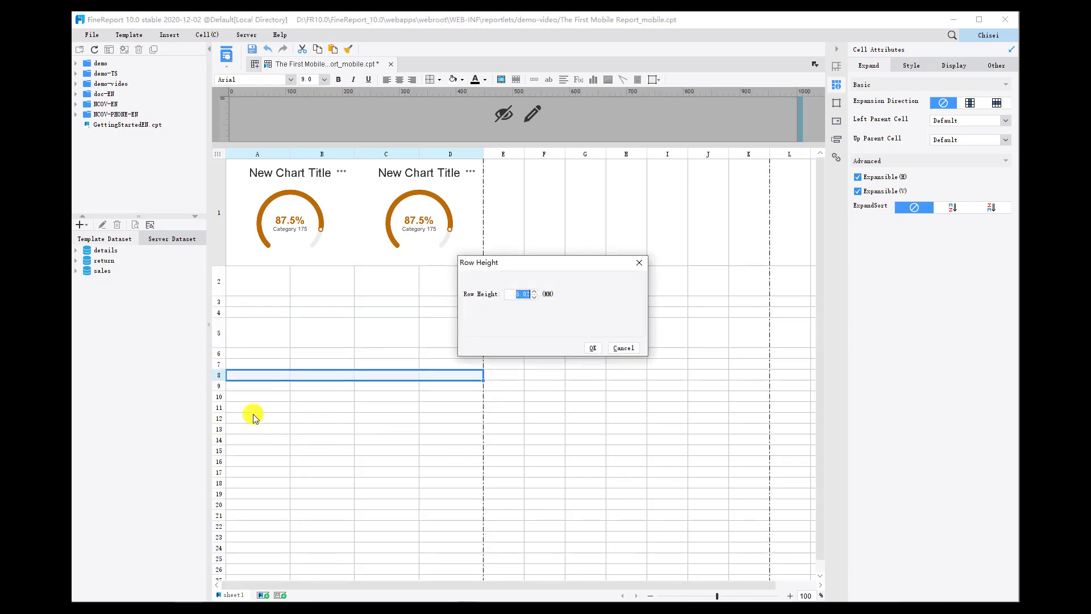
{"action": "left_click", "coordinate": [591, 348]}
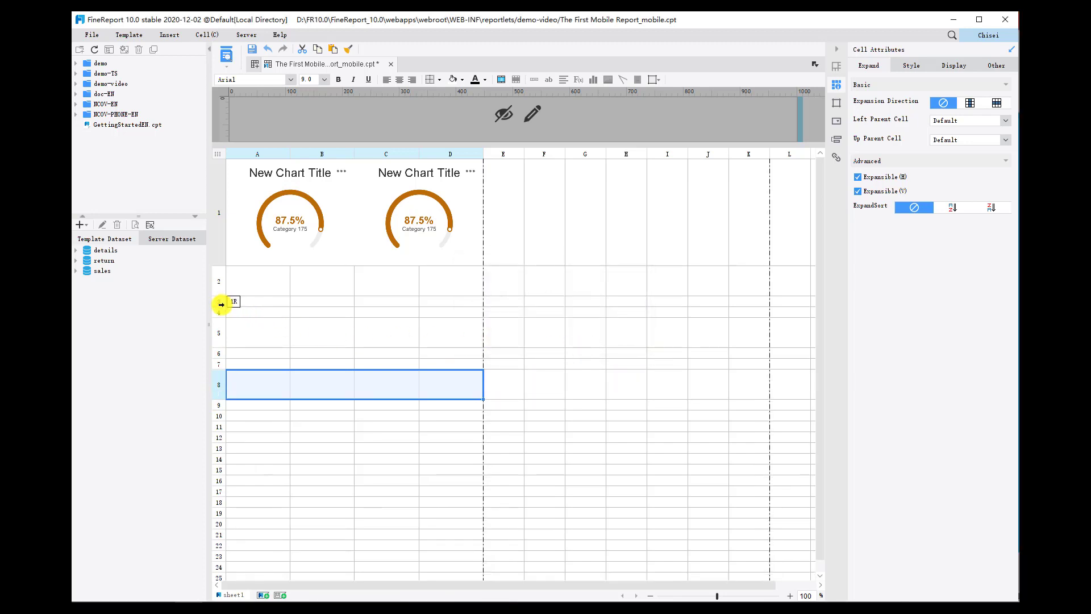
Set the height of rows 3 and 4 to 10 mm.
{"action": "left_click_drag", "start_coordinate": [221, 304], "coordinate": [219, 310]}
{"action": "right_click", "coordinate": [219, 310]}
{"action": "left_click", "coordinate": [261, 340]}
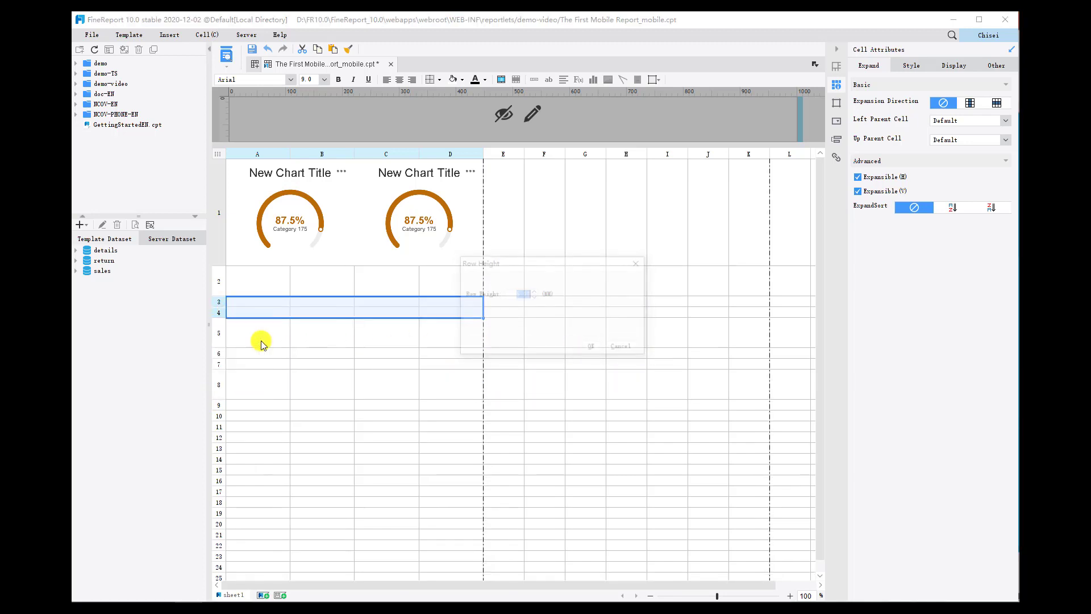
{"action": "type", "text": "10"}
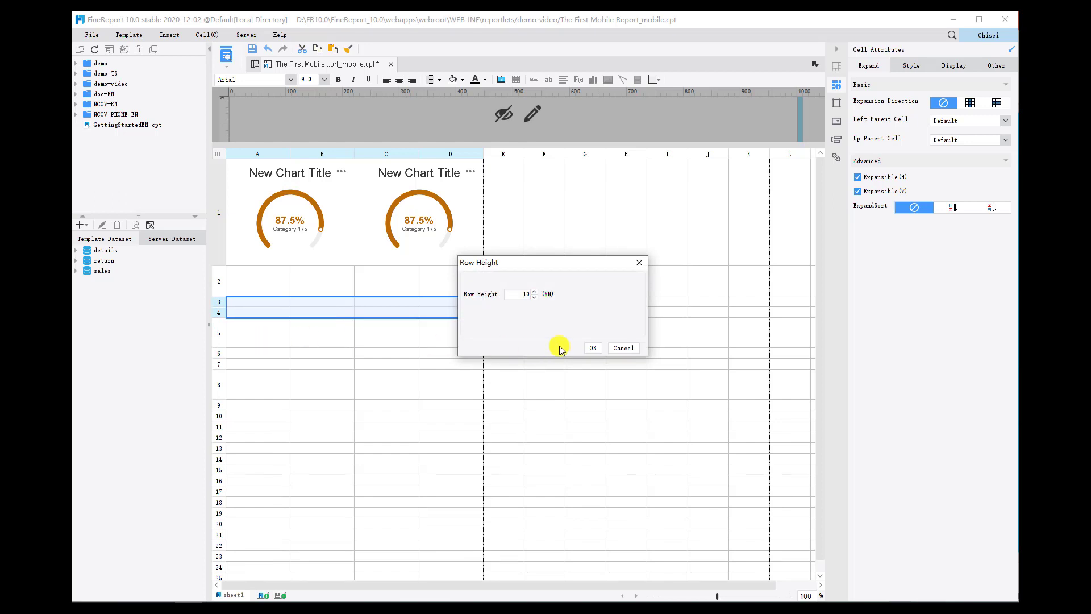
{"action": "left_click", "coordinate": [592, 348]}
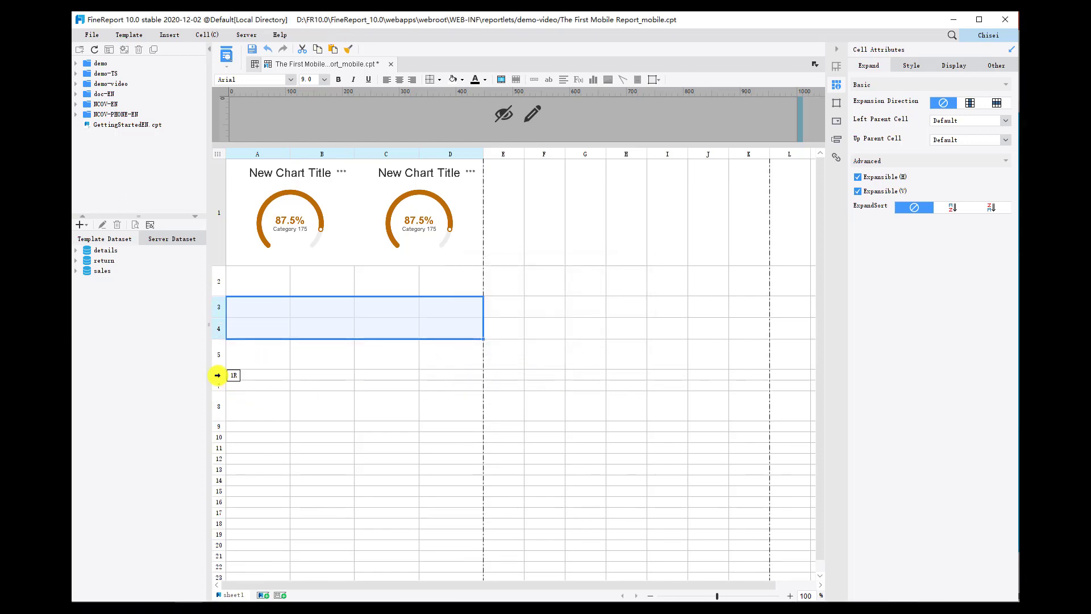
Set the height of rows 6 and 7 to 10 mm.
{"action": "left_click_drag", "start_coordinate": [217, 374], "coordinate": [216, 384]}
{"action": "right_click", "coordinate": [217, 375]}
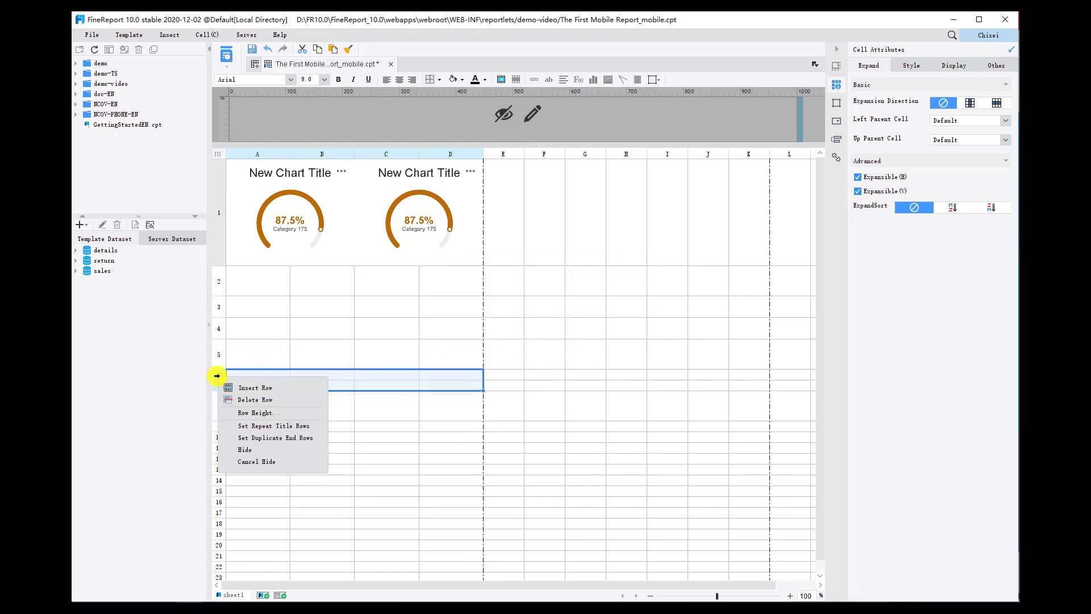
{"action": "left_click", "coordinate": [251, 412]}
{"action": "type", "text": "10"}
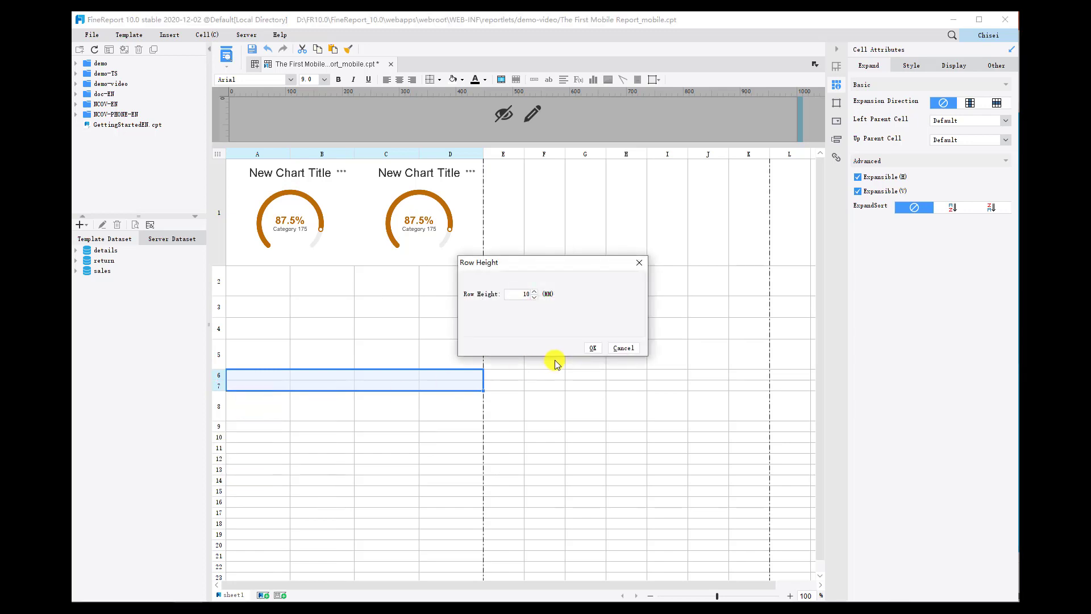
{"action": "left_click", "coordinate": [593, 347]}
Set the height of rows 9 and 10 to 10 mm, matching rows 6 and 7.
{"action": "left_click", "coordinate": [218, 453]}
{"action": "left_click_drag", "start_coordinate": [218, 455], "coordinate": [218, 458]}
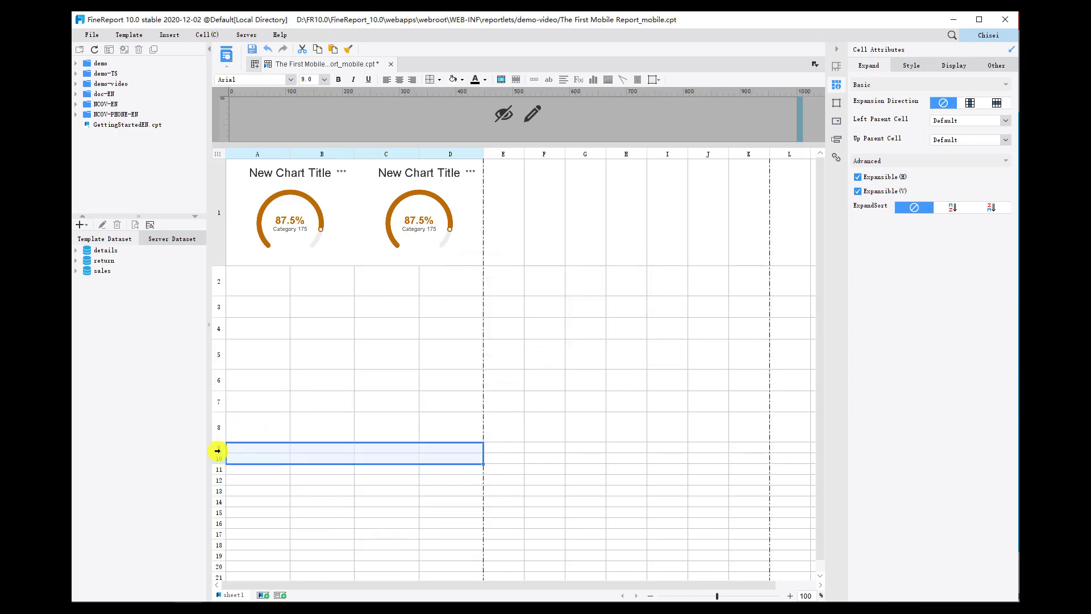
{"action": "right_click", "coordinate": [218, 458]}
{"action": "left_click", "coordinate": [245, 487]}
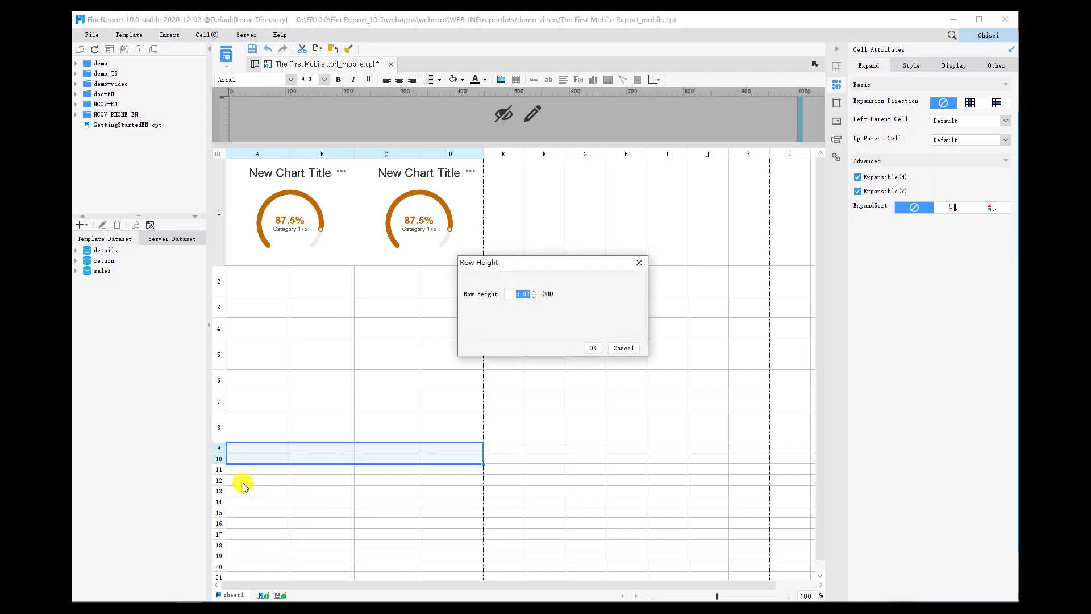
{"action": "left_click", "coordinate": [589, 349]}
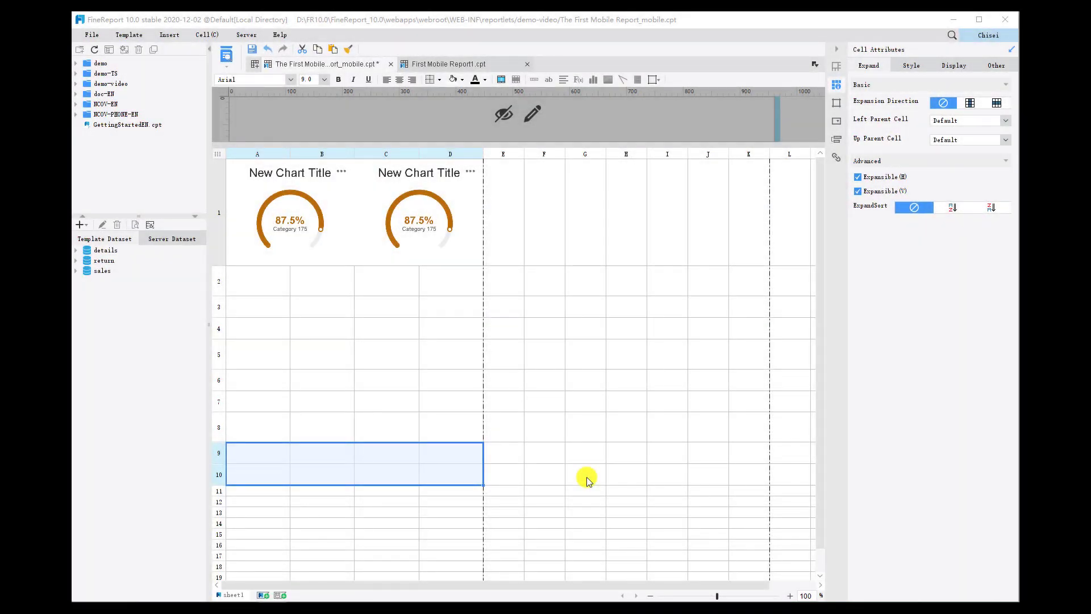
Paste the copied block with the Order Info, Customer Info and Payment Info sections into cells A2 to D10.
{"action": "left_click_drag", "start_coordinate": [253, 276], "coordinate": [341, 332]}
{"action": "left_click_drag", "start_coordinate": [428, 412], "coordinate": [474, 470]}
{"action": "key", "text": "ctrl+v"}
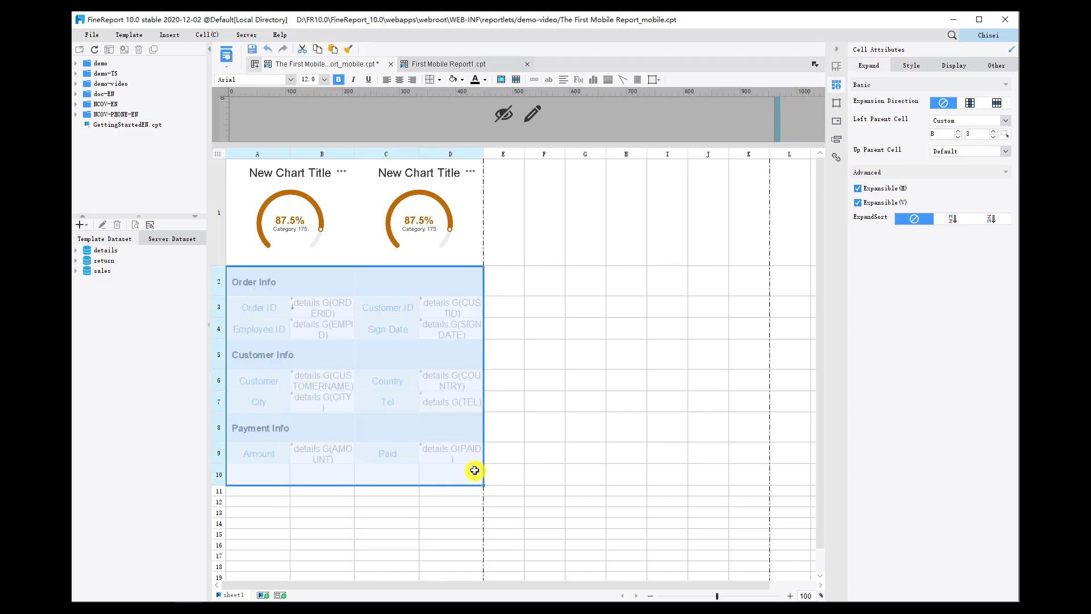
{"action": "left_click", "coordinate": [309, 312]}
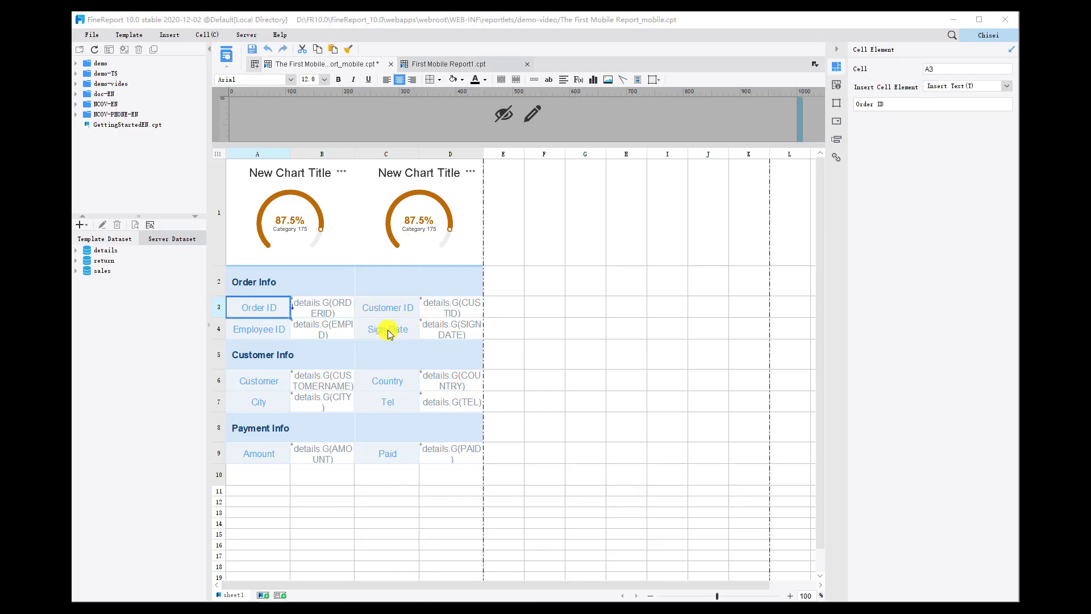
Bind the gauge chart in A1 to the sales dataset, with CATEGORY as category name and SALES as pointer value.
{"action": "left_click", "coordinate": [282, 191]}
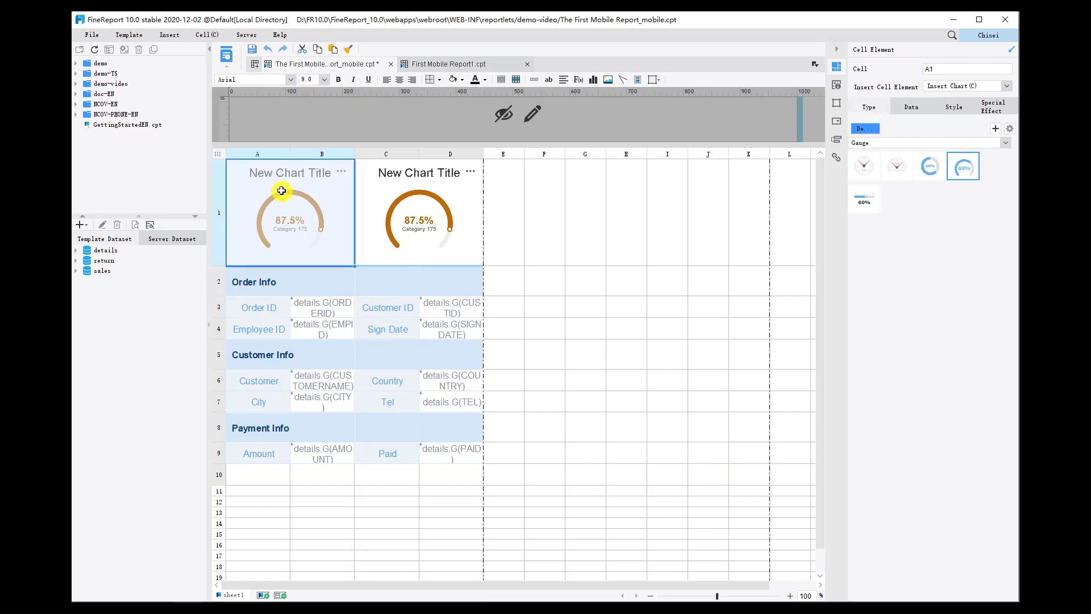
{"action": "left_click", "coordinate": [918, 107]}
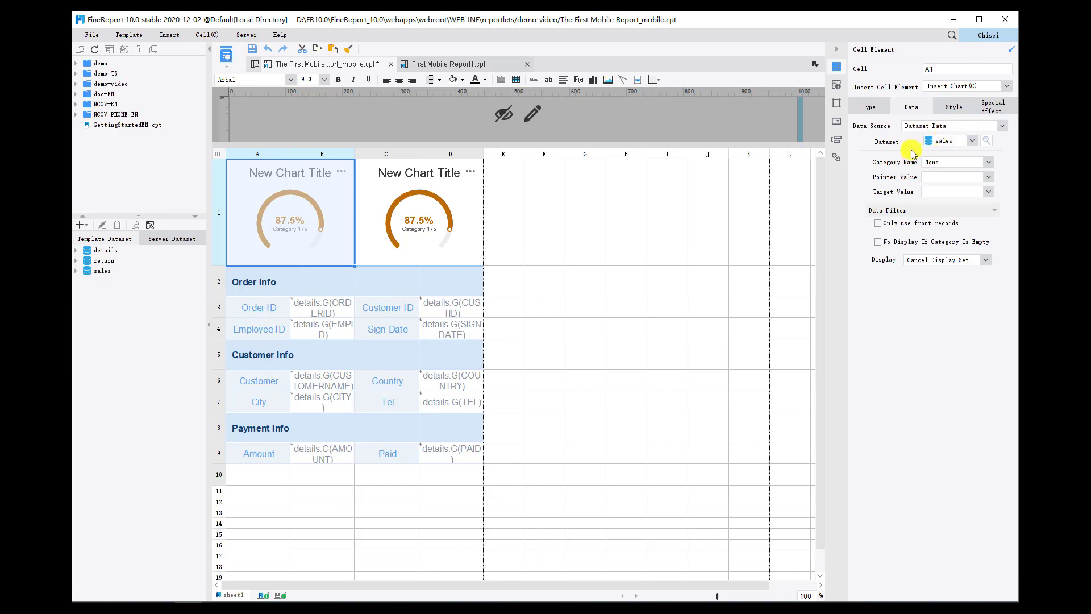
{"action": "left_click", "coordinate": [947, 163]}
{"action": "left_click", "coordinate": [948, 183]}
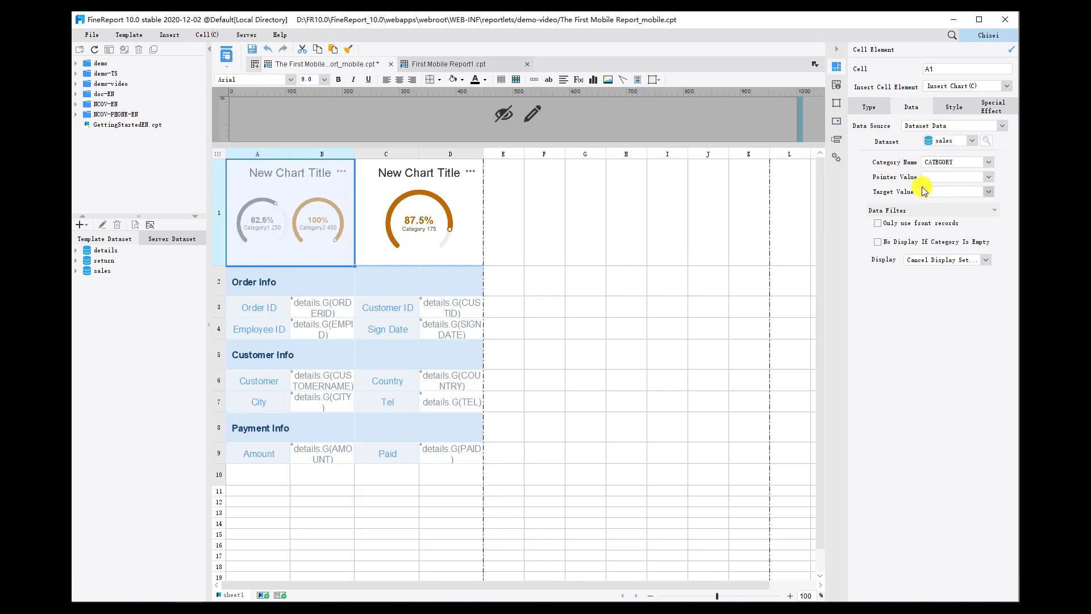
{"action": "left_click", "coordinate": [940, 178]}
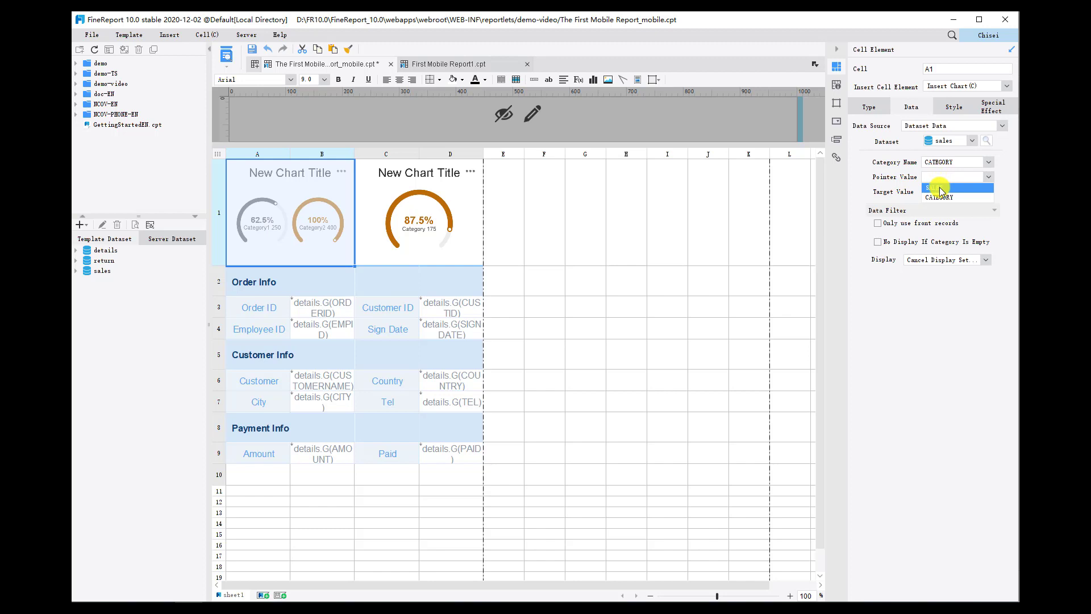
{"action": "left_click", "coordinate": [939, 187]}
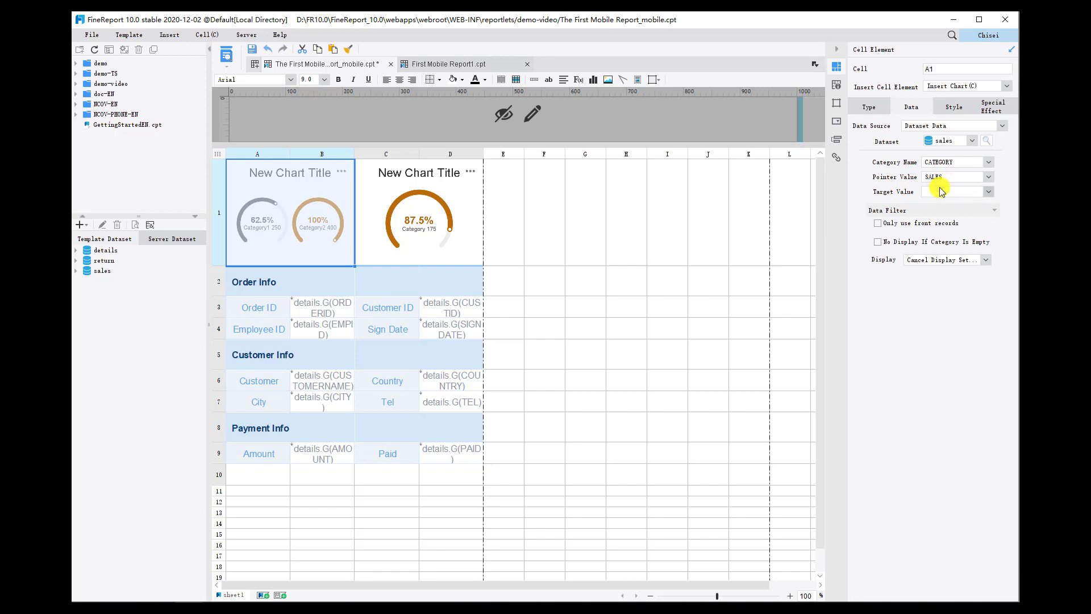
Hide the title of the gauge chart in A1 and remove the percentage from its label.
{"action": "left_click", "coordinate": [954, 108]}
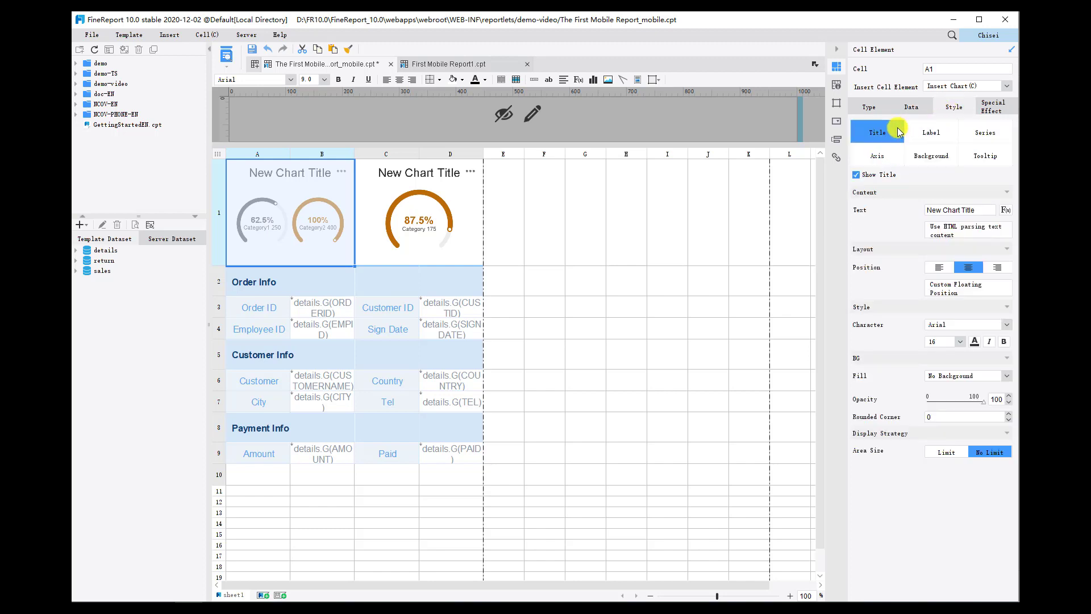
{"action": "left_click", "coordinate": [857, 176]}
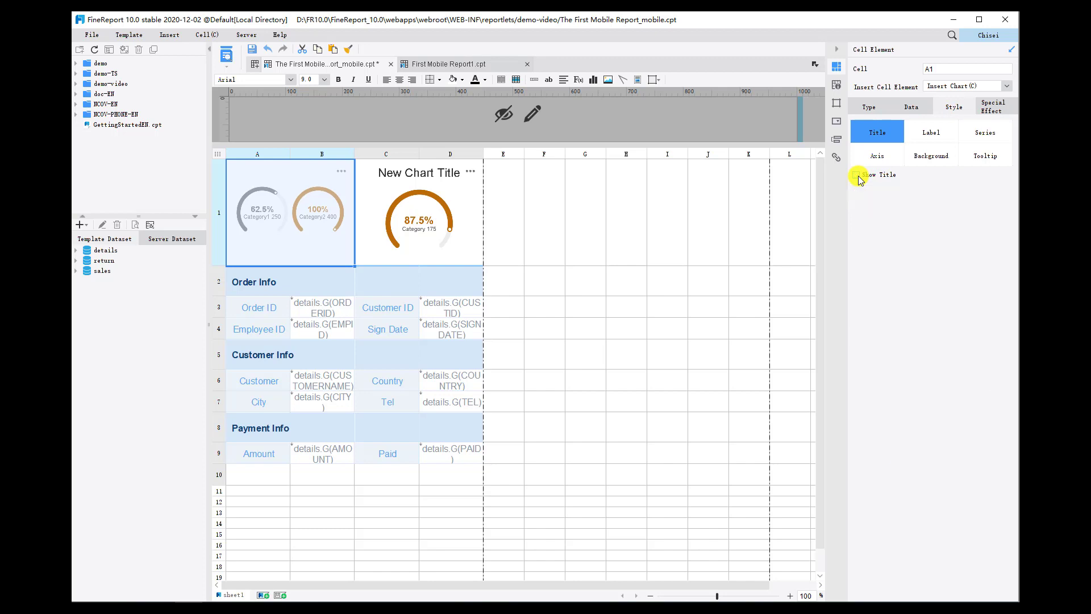
{"action": "left_click", "coordinate": [946, 137]}
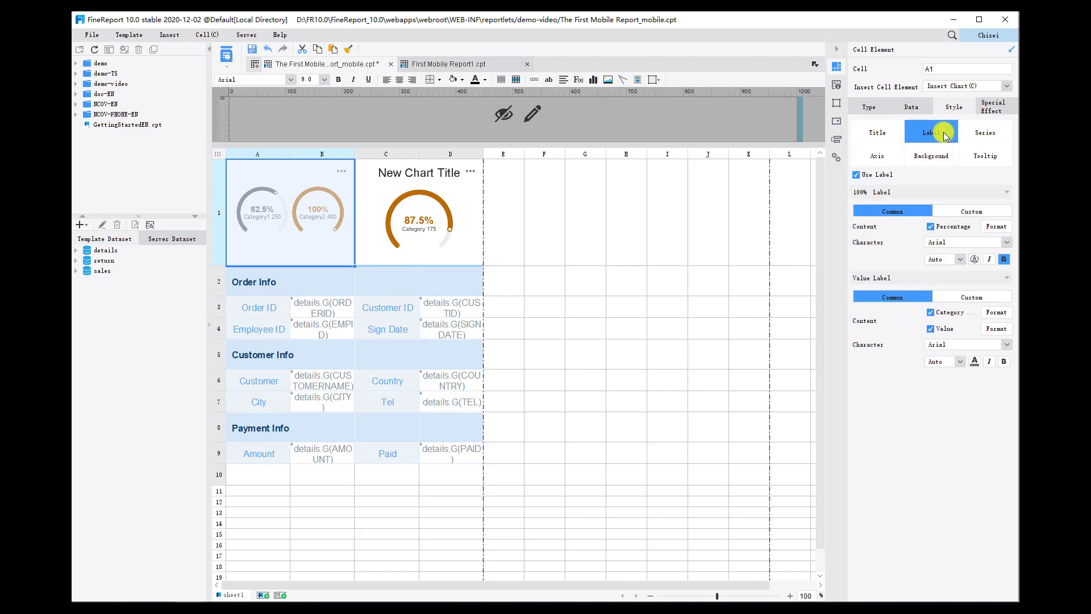
{"action": "left_click", "coordinate": [930, 227]}
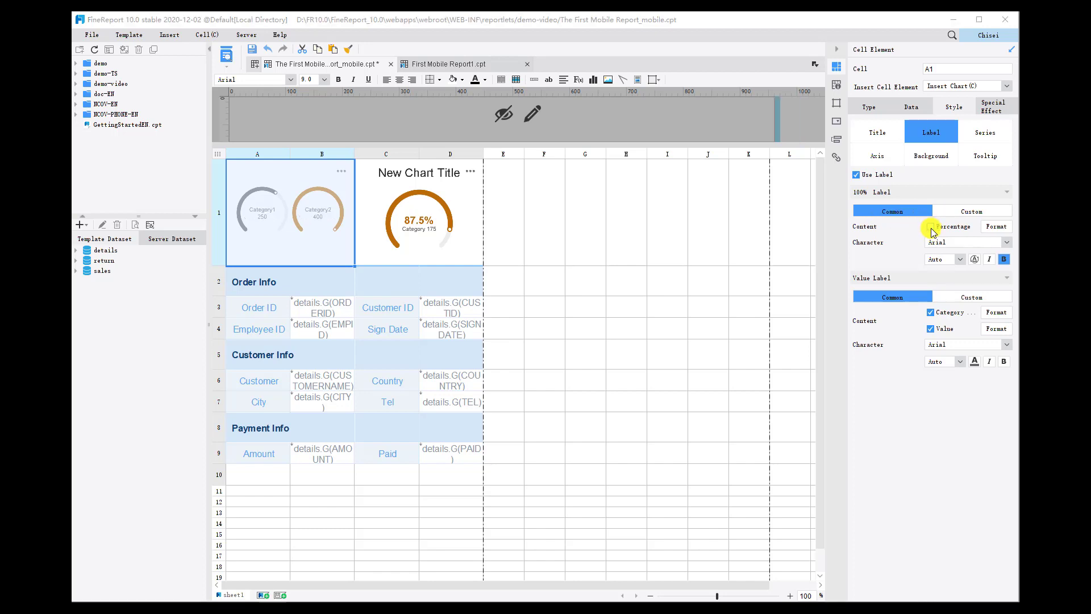
Format the value in the A1 gauge's value label as Number with the pattern "#0 Million".
{"action": "left_click", "coordinate": [995, 330]}
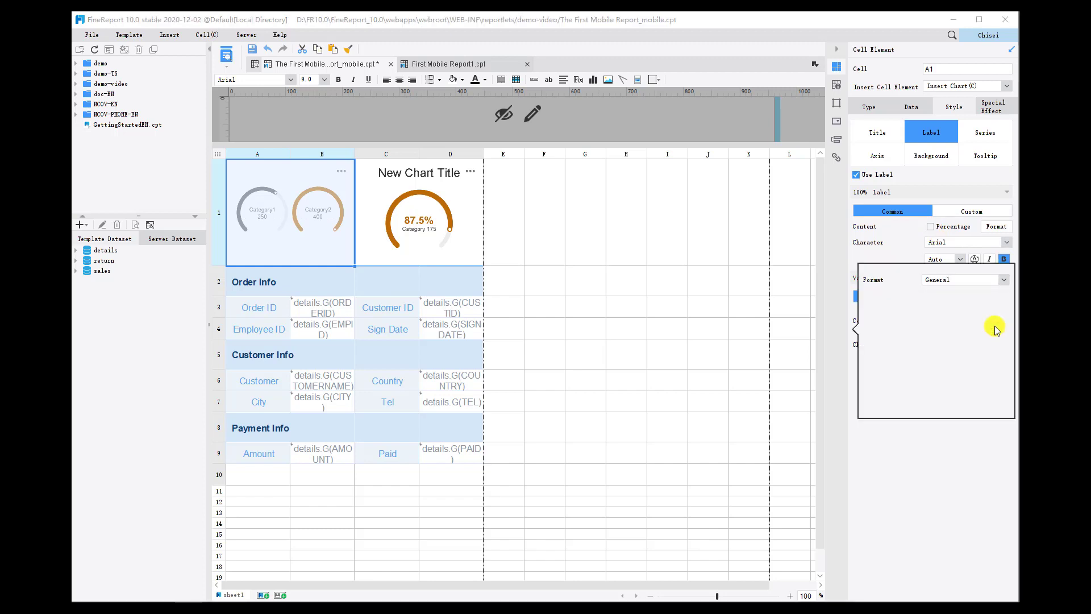
{"action": "left_click", "coordinate": [1001, 280]}
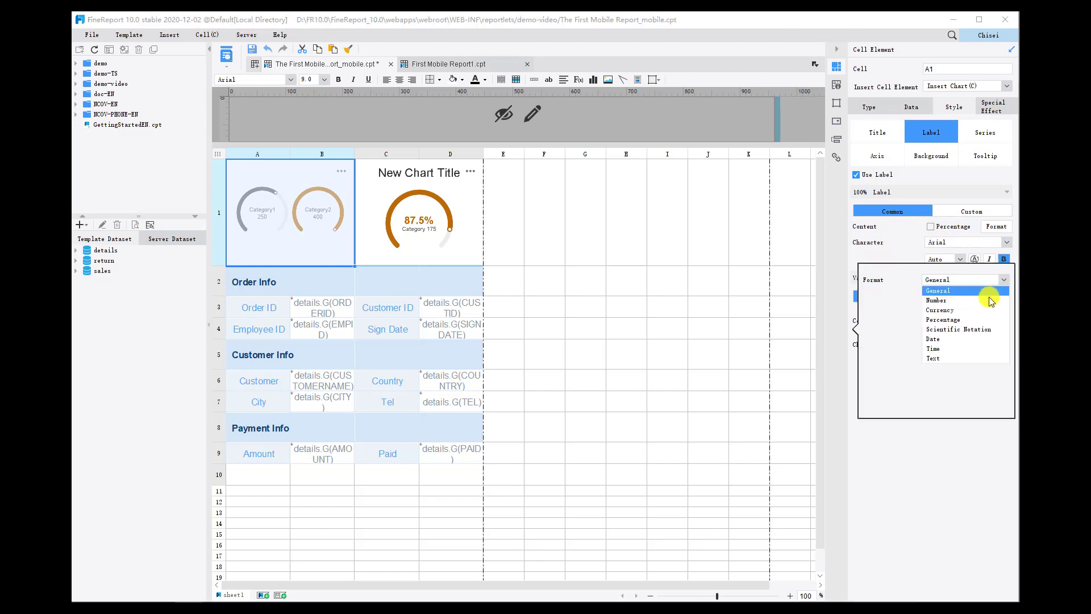
{"action": "left_click", "coordinate": [989, 300]}
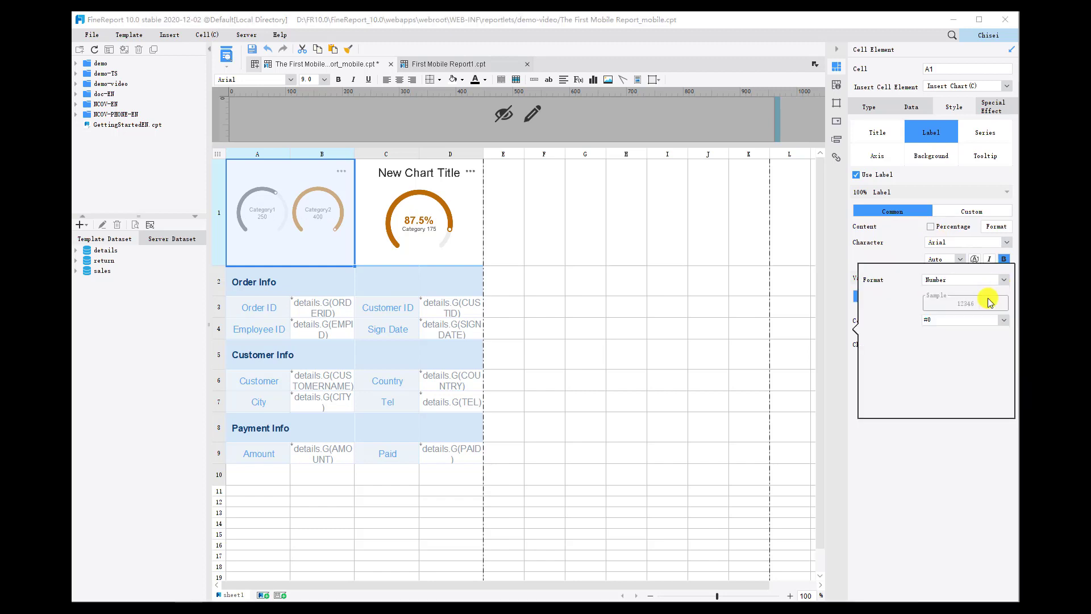
{"action": "left_click", "coordinate": [933, 320]}
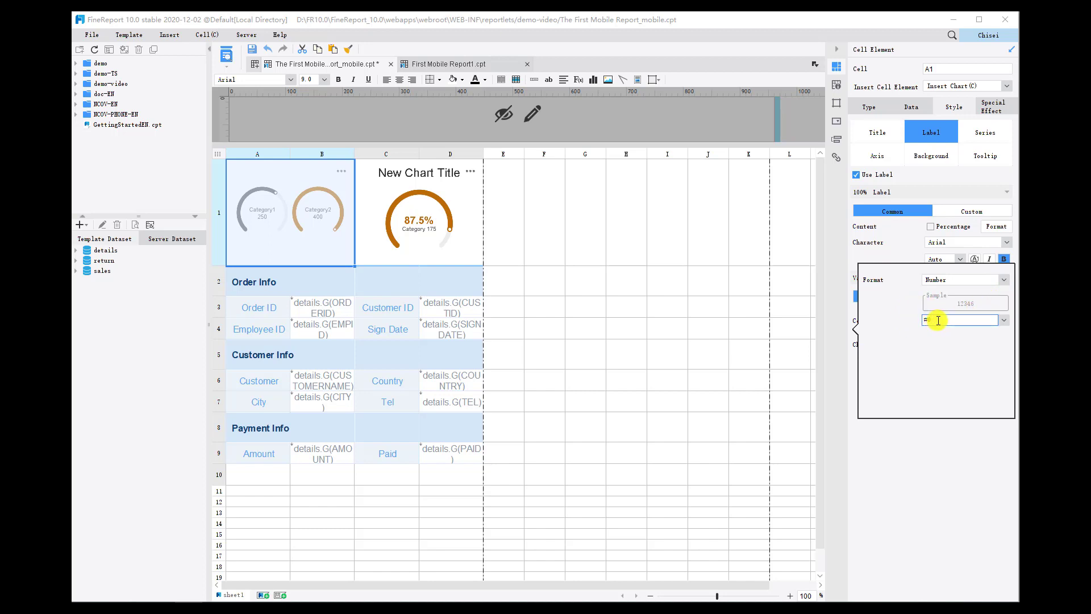
{"action": "type", "text": "Million"}
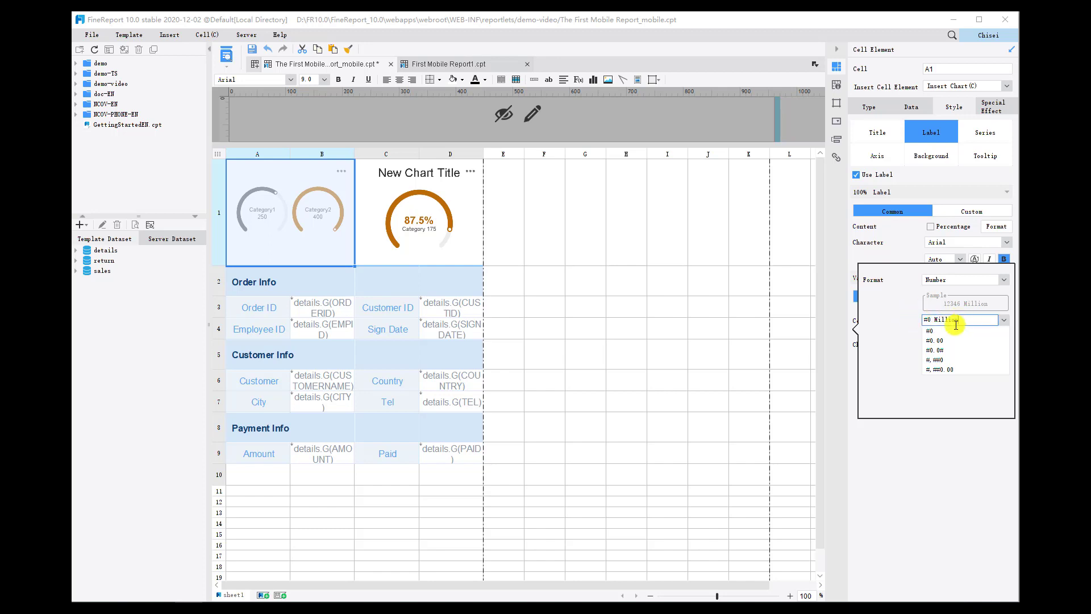
{"action": "left_click", "coordinate": [910, 322]}
{"action": "left_click", "coordinate": [935, 455]}
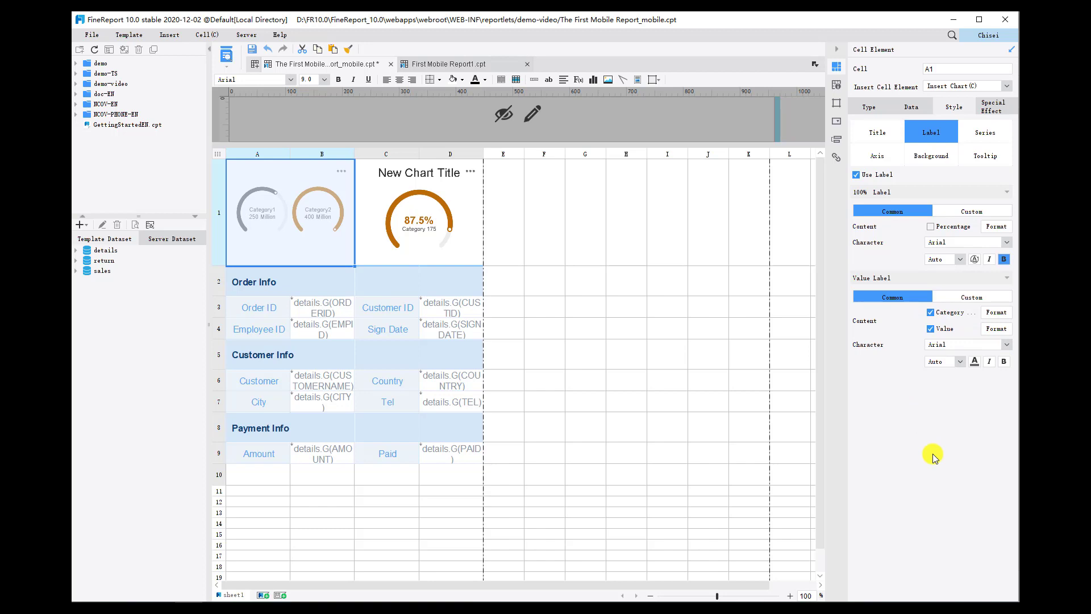
Make the A1 gauge's value label bold and set its font color to the custom grey RGB 135, 146, 156.
{"action": "left_click", "coordinate": [1003, 363]}
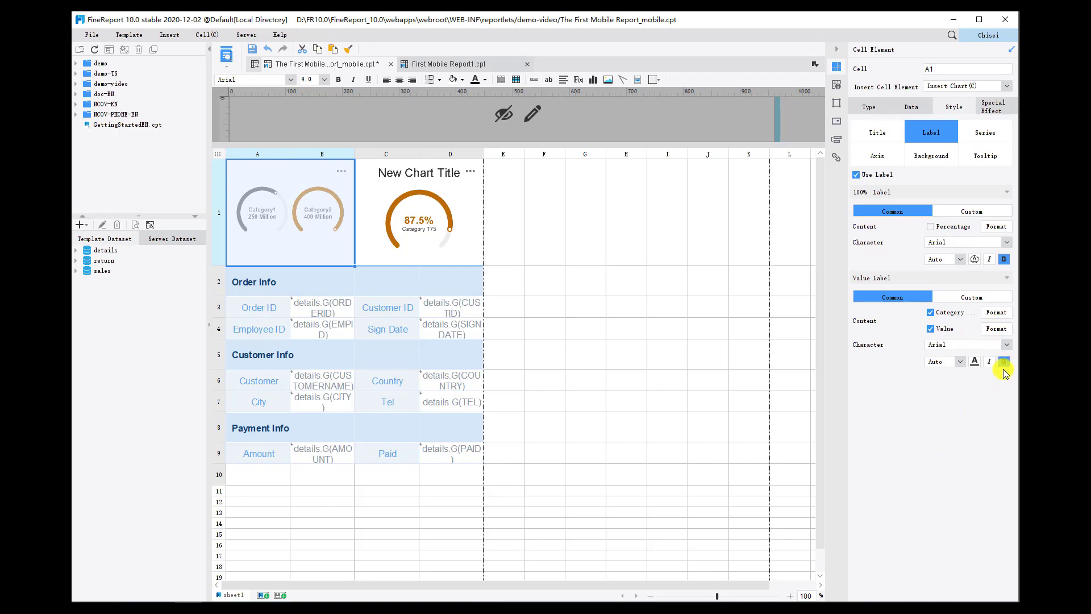
{"action": "left_click", "coordinate": [974, 363]}
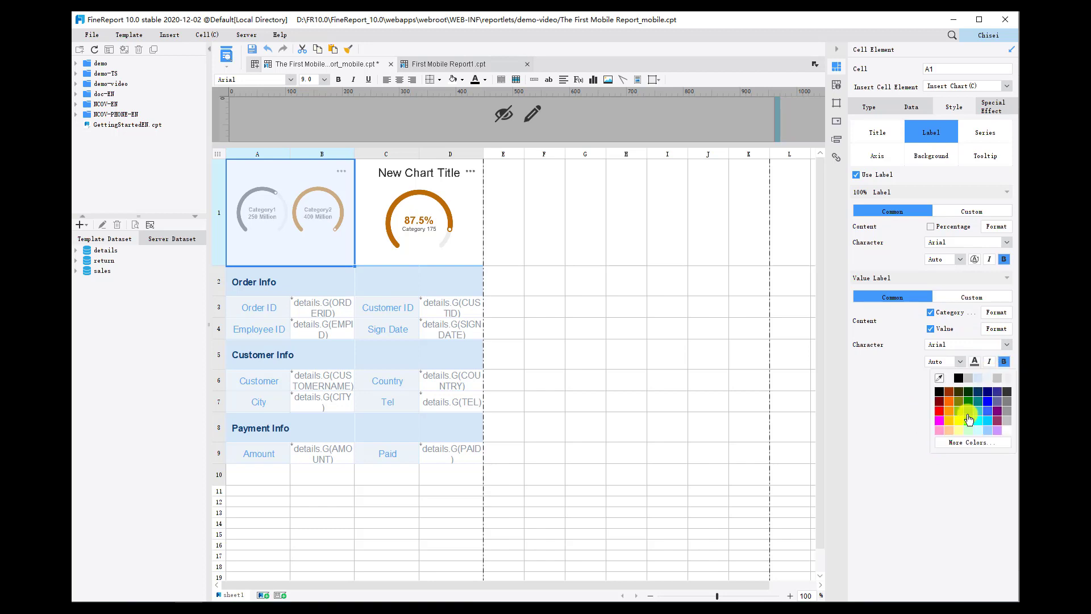
{"action": "left_click", "coordinate": [967, 442]}
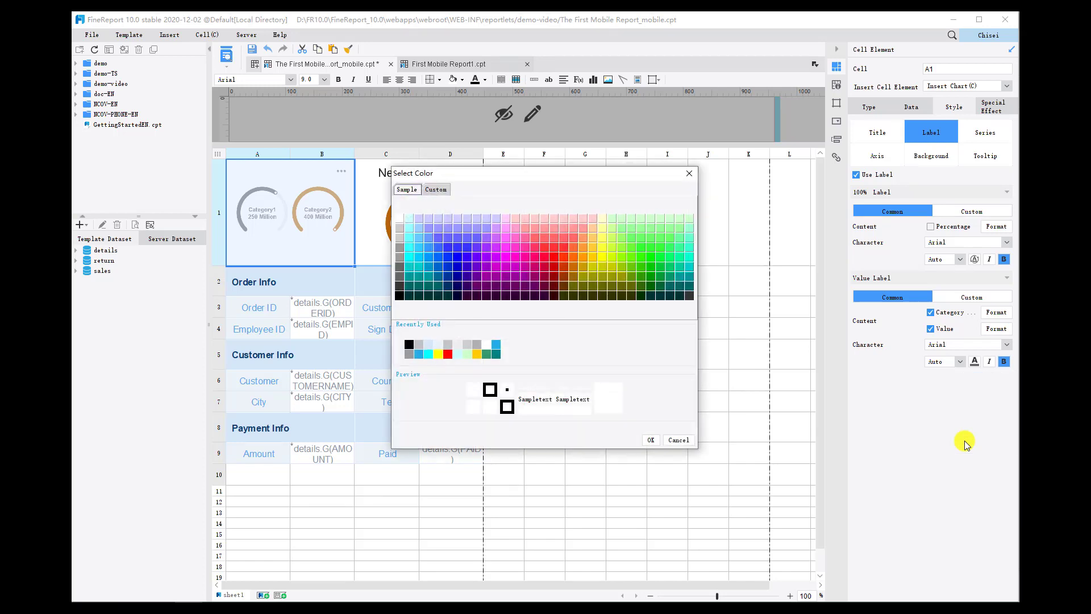
{"action": "left_click", "coordinate": [435, 191]}
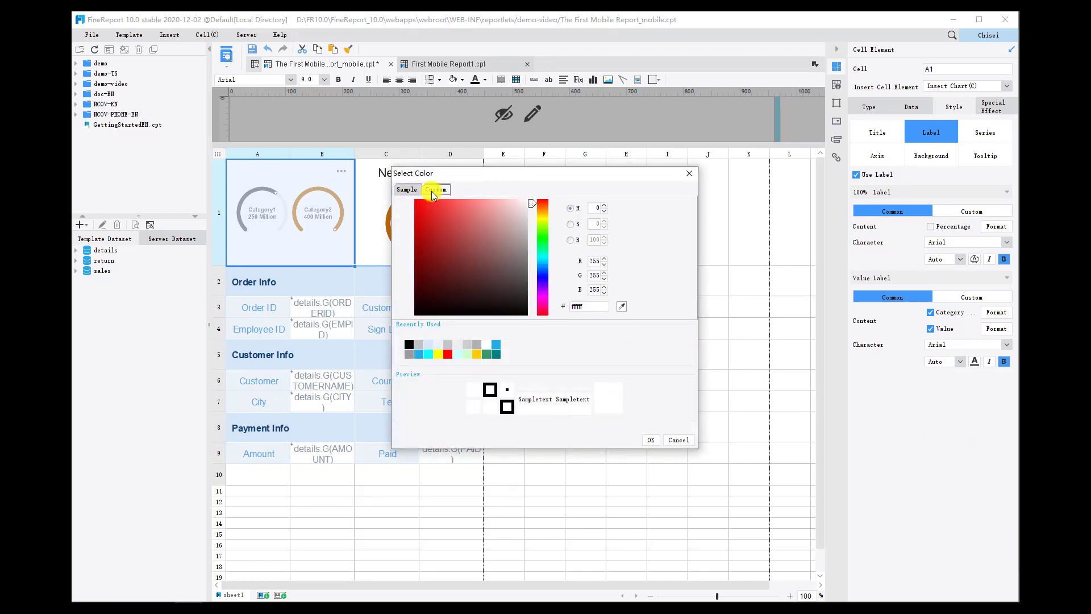
{"action": "left_click", "coordinate": [591, 307]}
{"action": "left_click_drag", "start_coordinate": [592, 307], "coordinate": [566, 307]}
{"action": "type", "text": "87929c"}
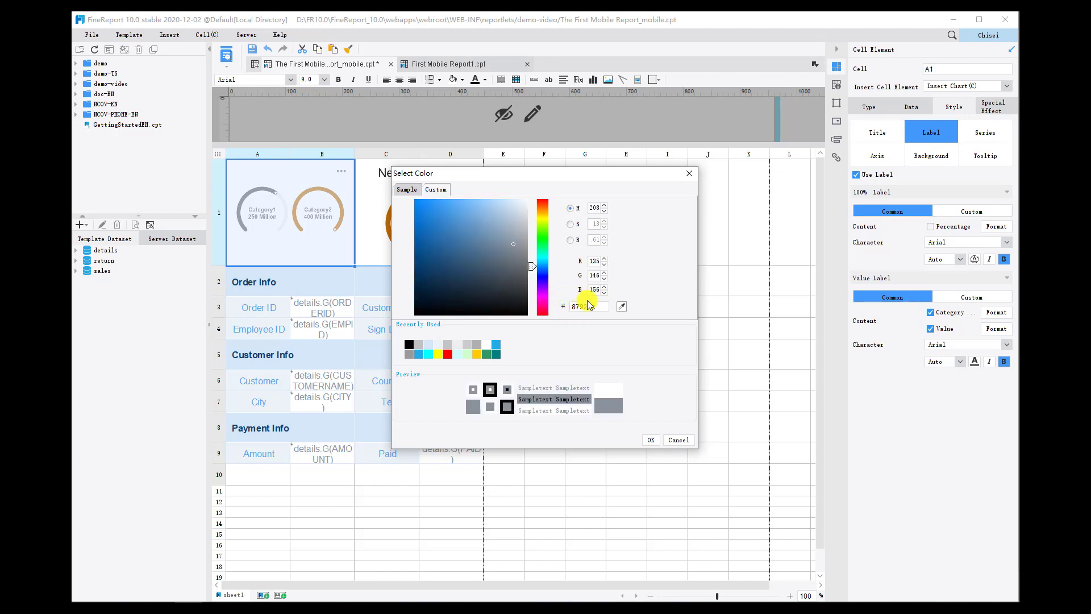
{"action": "left_click", "coordinate": [591, 307]}
{"action": "left_click", "coordinate": [650, 440]}
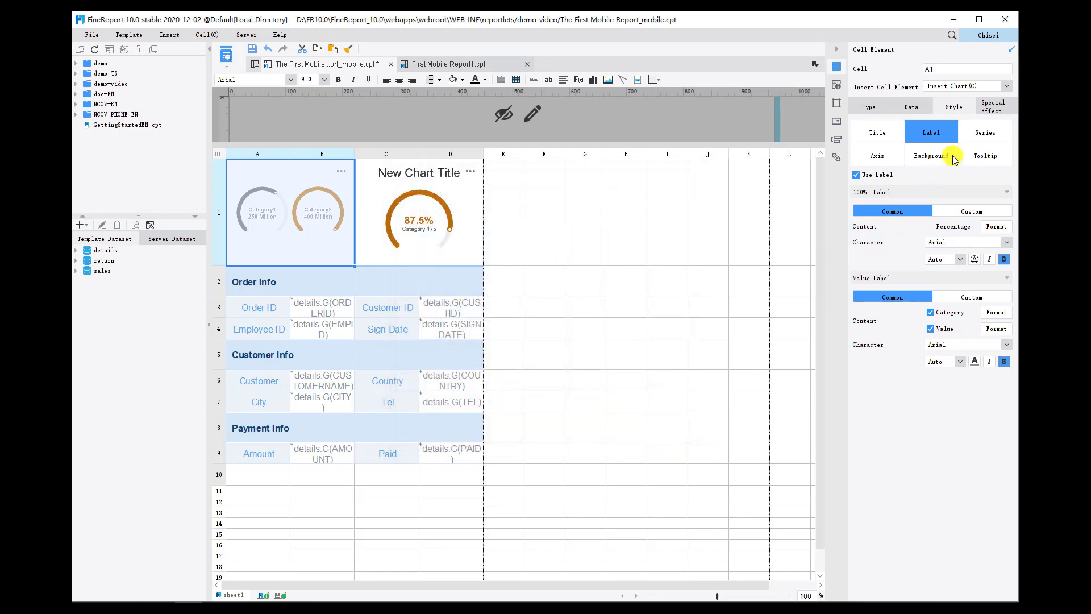
Add the custom color ebf2f7 to the series color scheme of the A1 gauge chart.
{"action": "left_click", "coordinate": [980, 140]}
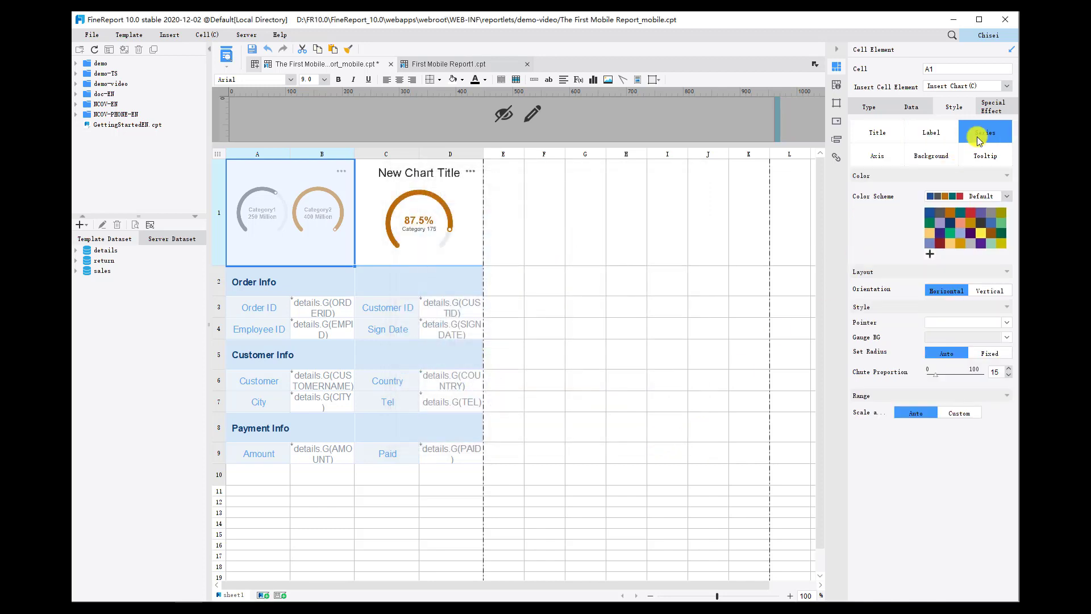
{"action": "left_click", "coordinate": [931, 254]}
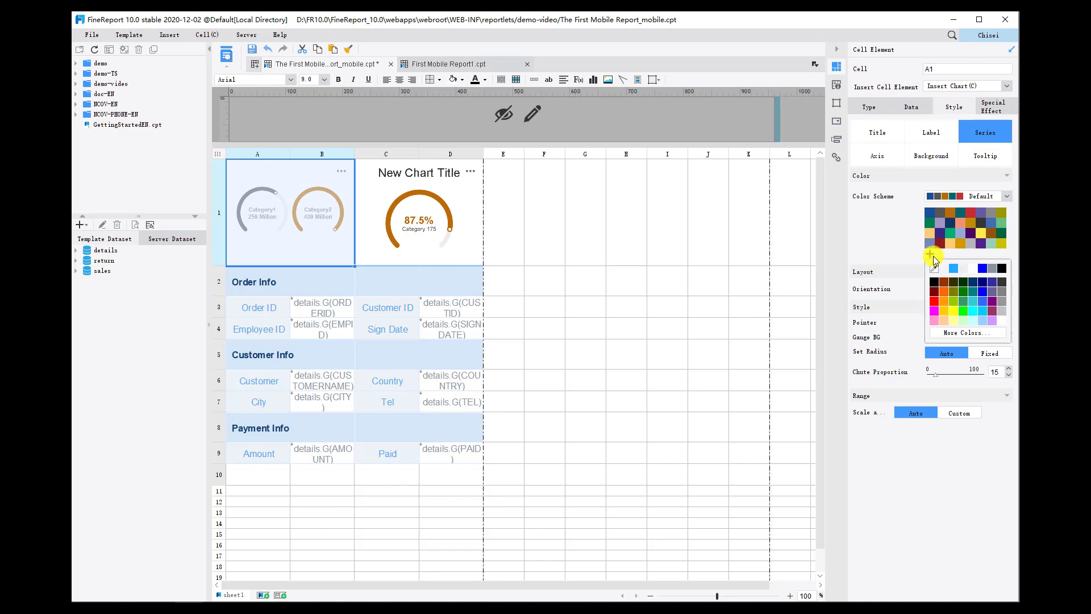
{"action": "left_click", "coordinate": [953, 334]}
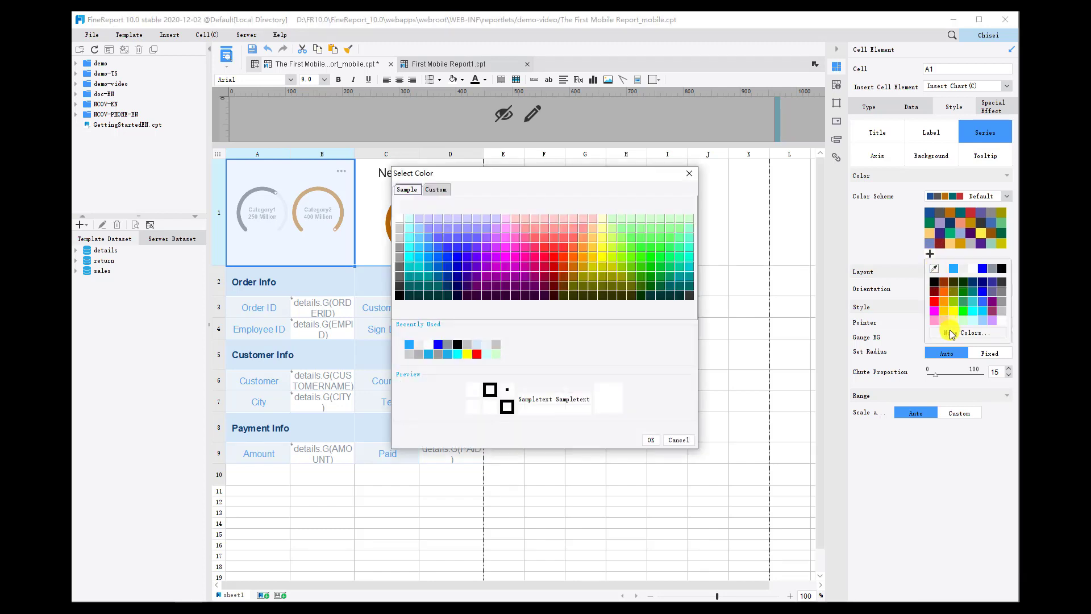
{"action": "left_click", "coordinate": [436, 190]}
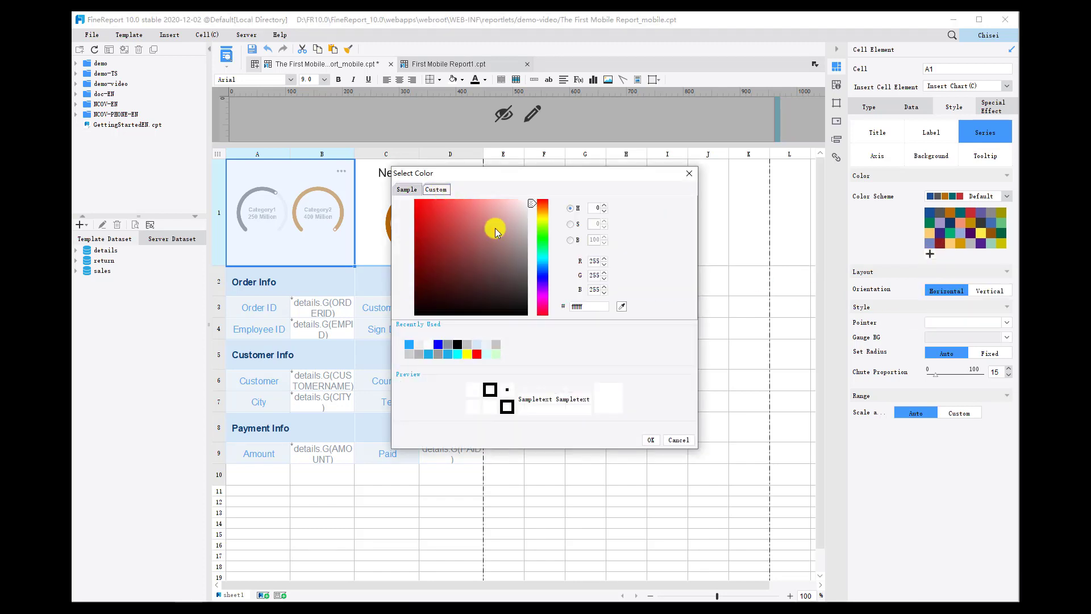
{"action": "left_click", "coordinate": [591, 305]}
{"action": "left_click_drag", "start_coordinate": [591, 306], "coordinate": [559, 306]}
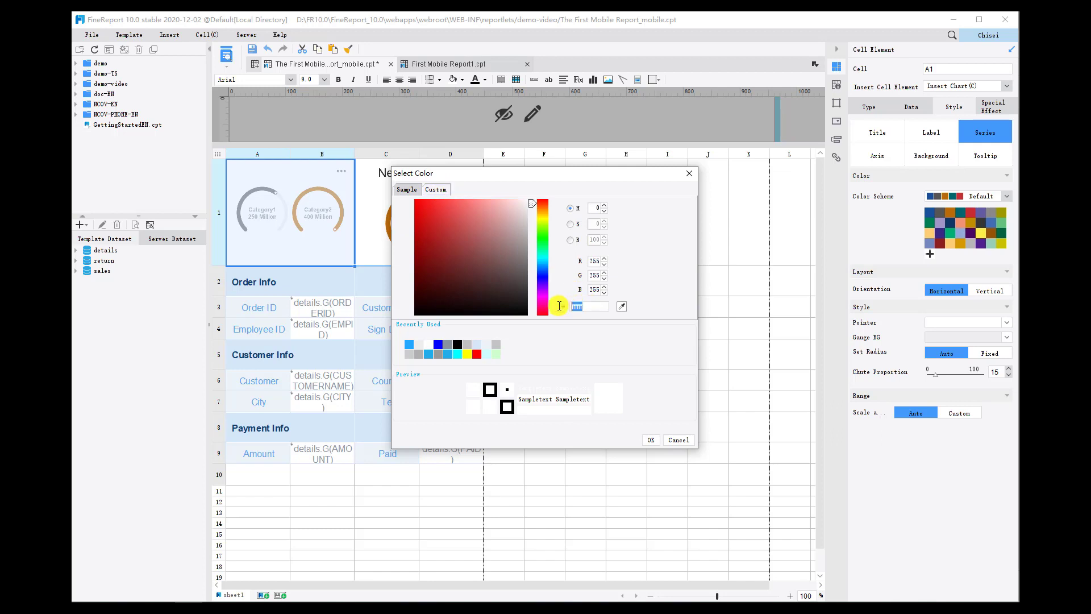
{"action": "type", "text": "ebf2f7"}
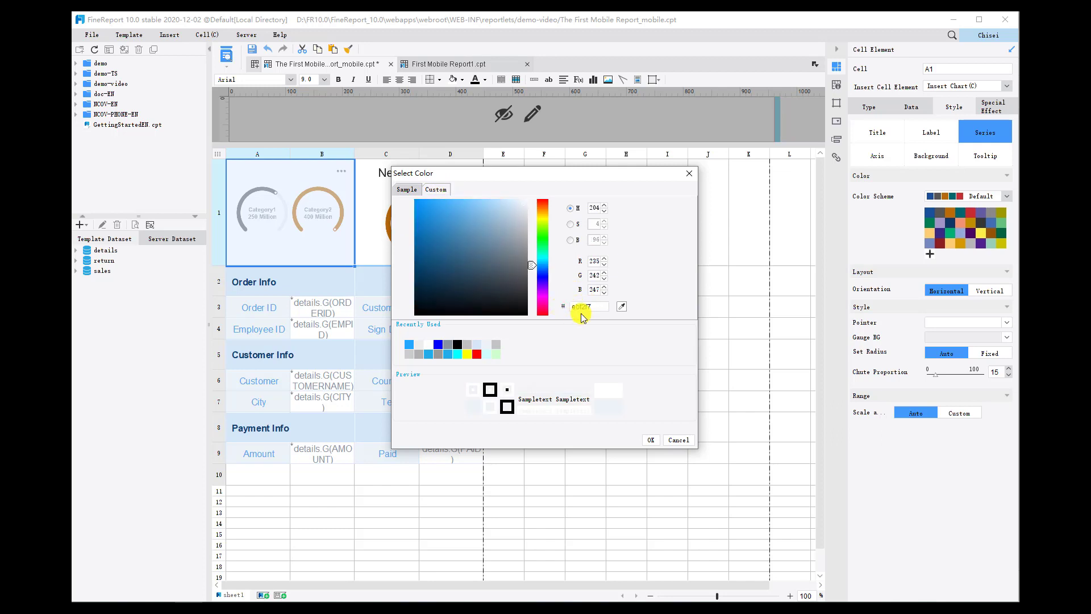
{"action": "left_click", "coordinate": [651, 441]}
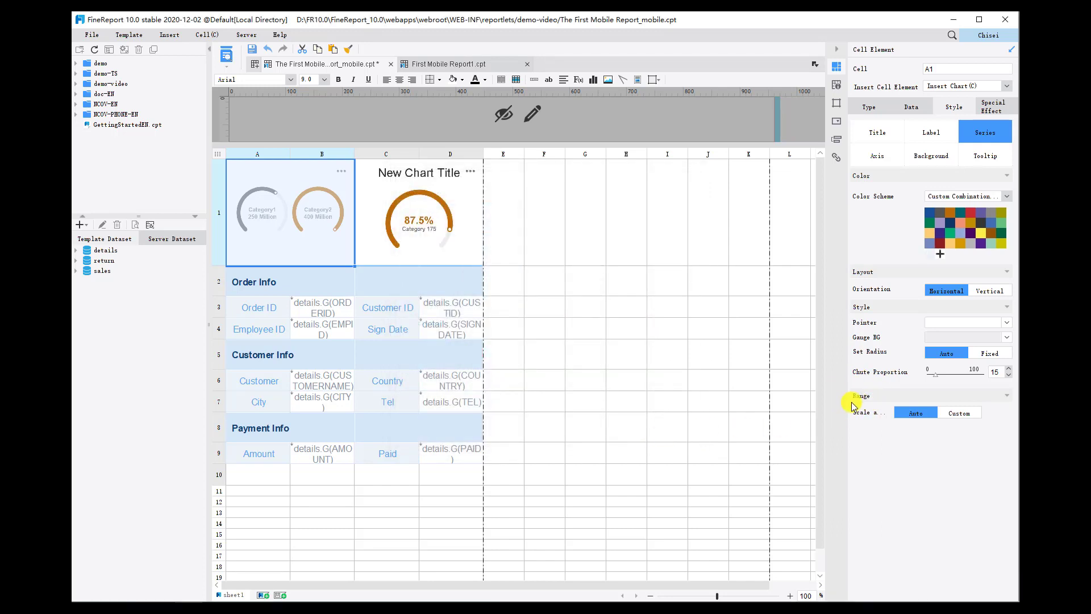
Switch the A1 gauge's series range to custom with one partition running from 1 to 20000000.
{"action": "left_click", "coordinate": [972, 417]}
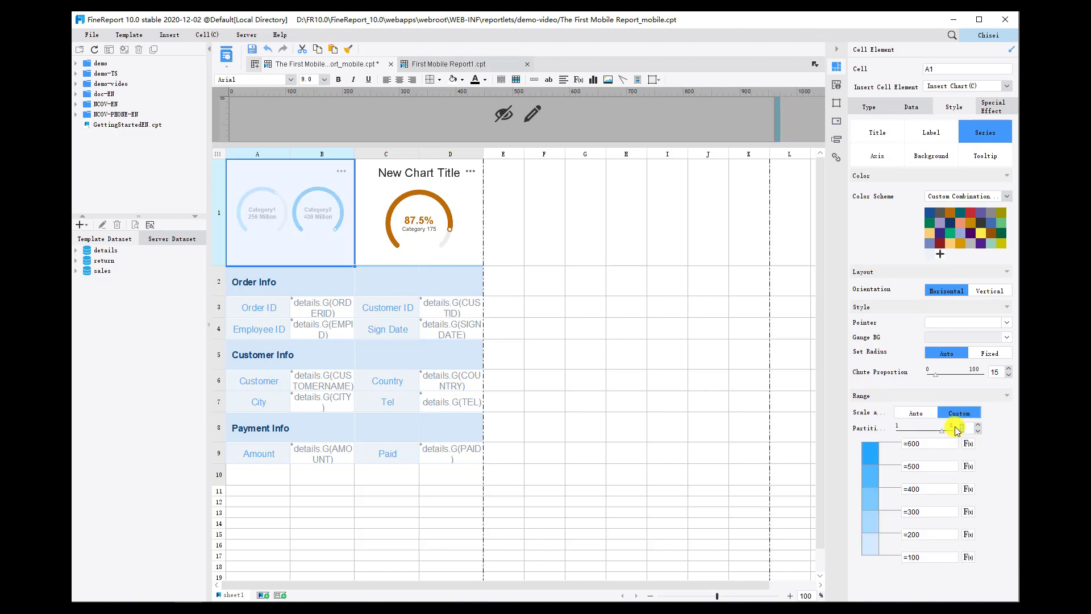
{"action": "key", "text": "BackSpace"}
{"action": "type", "text": "1"}
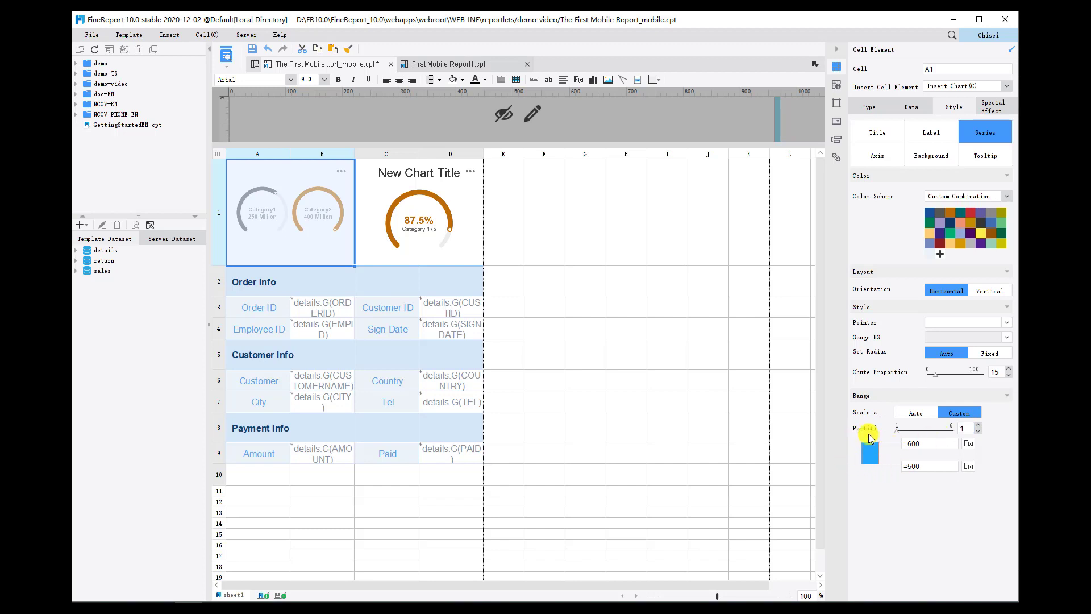
{"action": "left_click", "coordinate": [955, 445]}
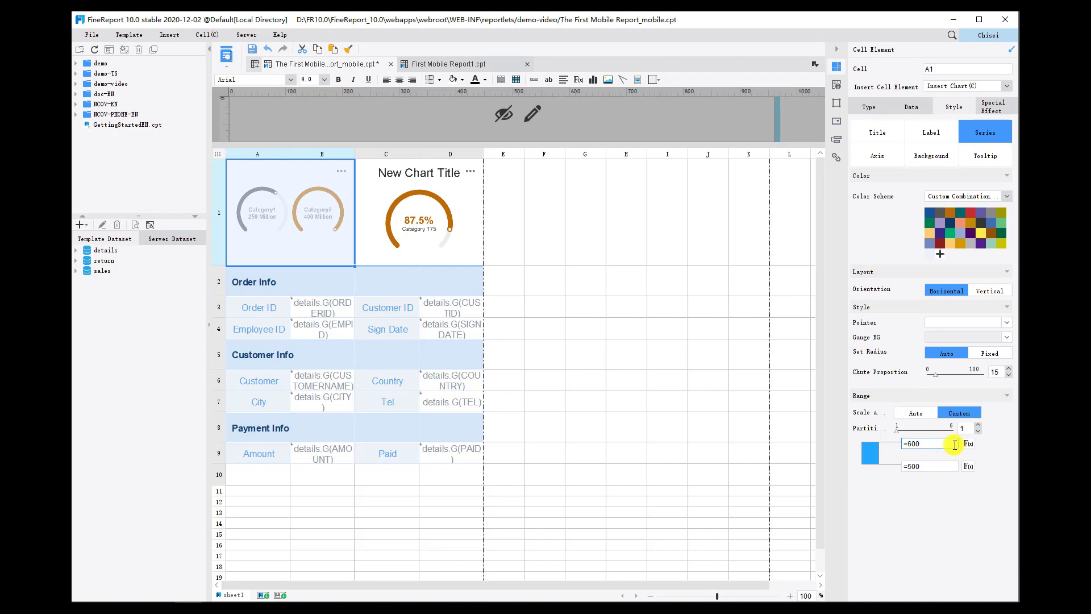
{"action": "left_click_drag", "start_coordinate": [955, 445], "coordinate": [910, 443]}
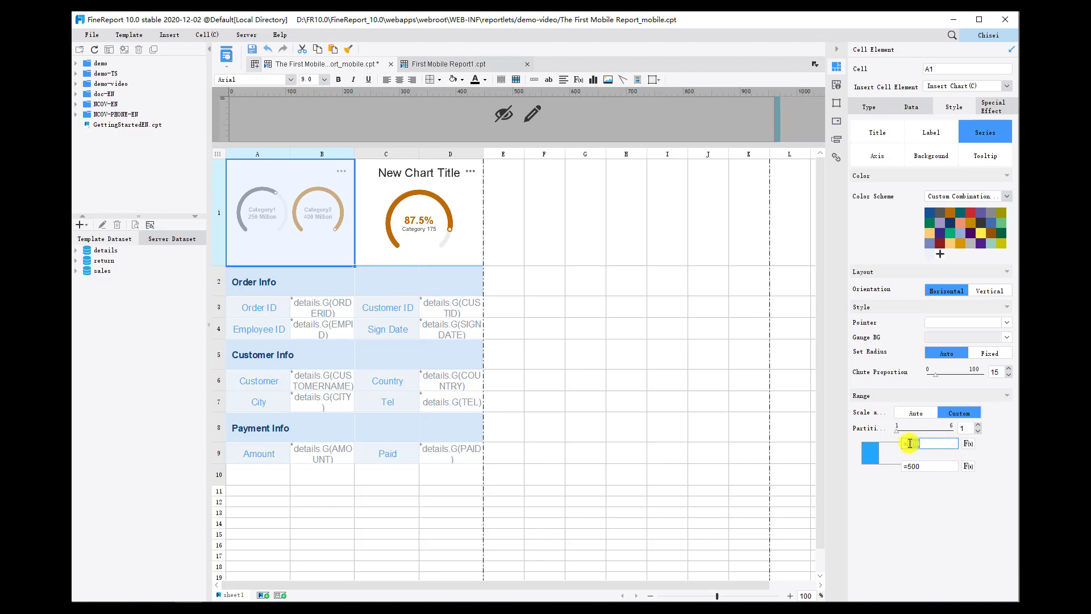
{"action": "type", "text": "20000000"}
{"action": "left_click_drag", "start_coordinate": [920, 466], "coordinate": [911, 466]}
{"action": "type", "text": "1"}
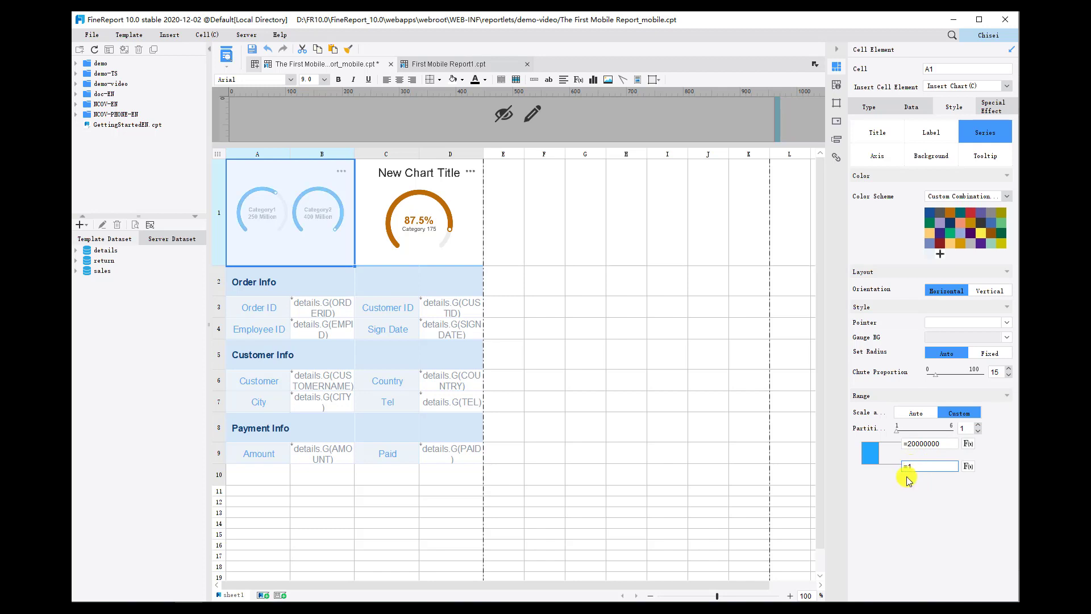
{"action": "left_click", "coordinate": [907, 480]}
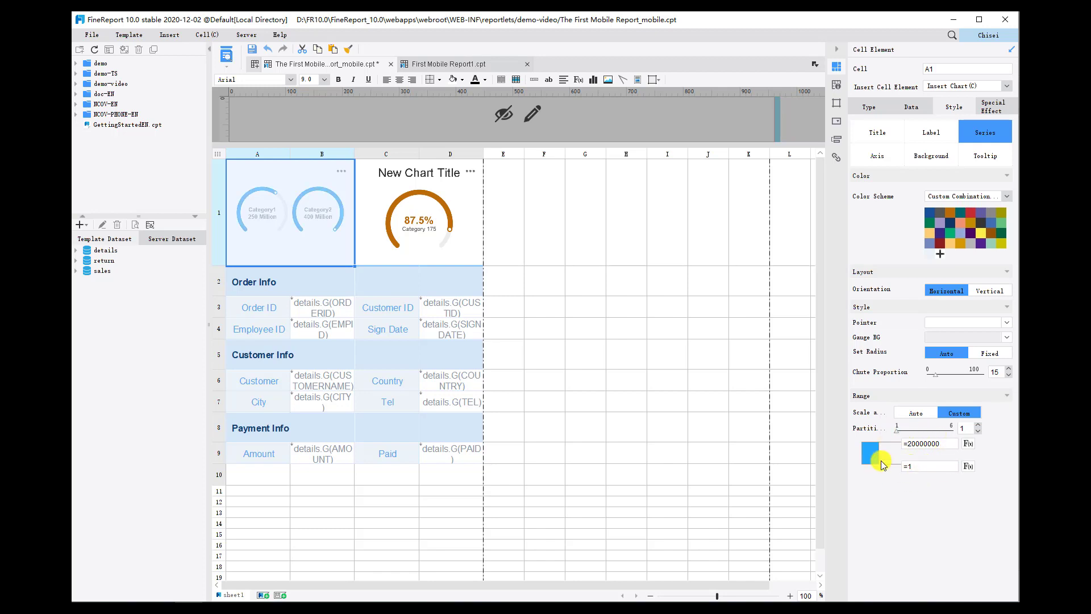
Set the color of the single range partition to the custom blue 24a7ff.
{"action": "left_click", "coordinate": [873, 457]}
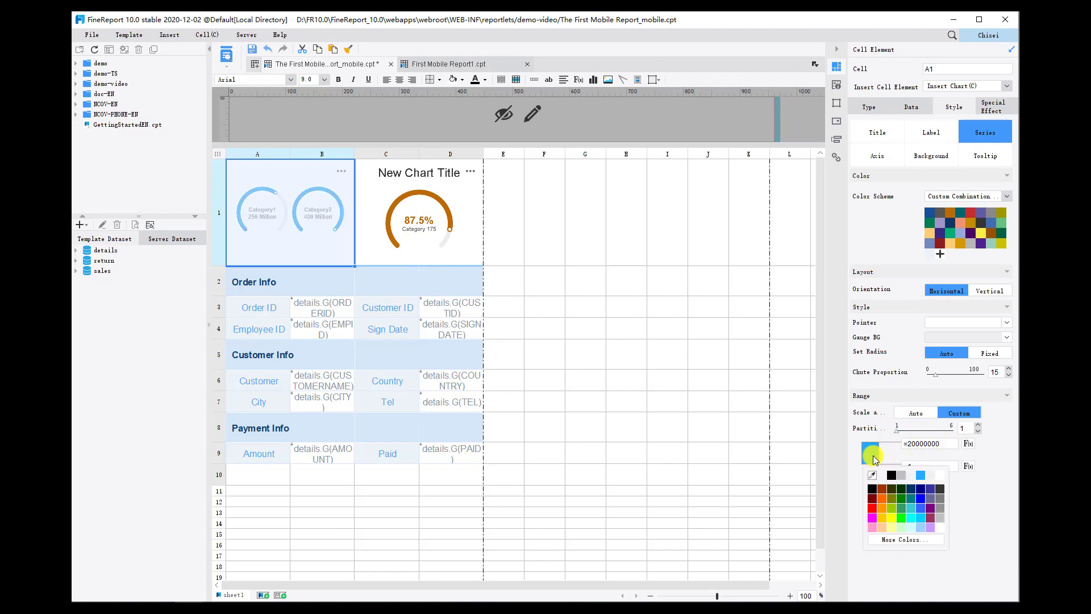
{"action": "left_click", "coordinate": [884, 539]}
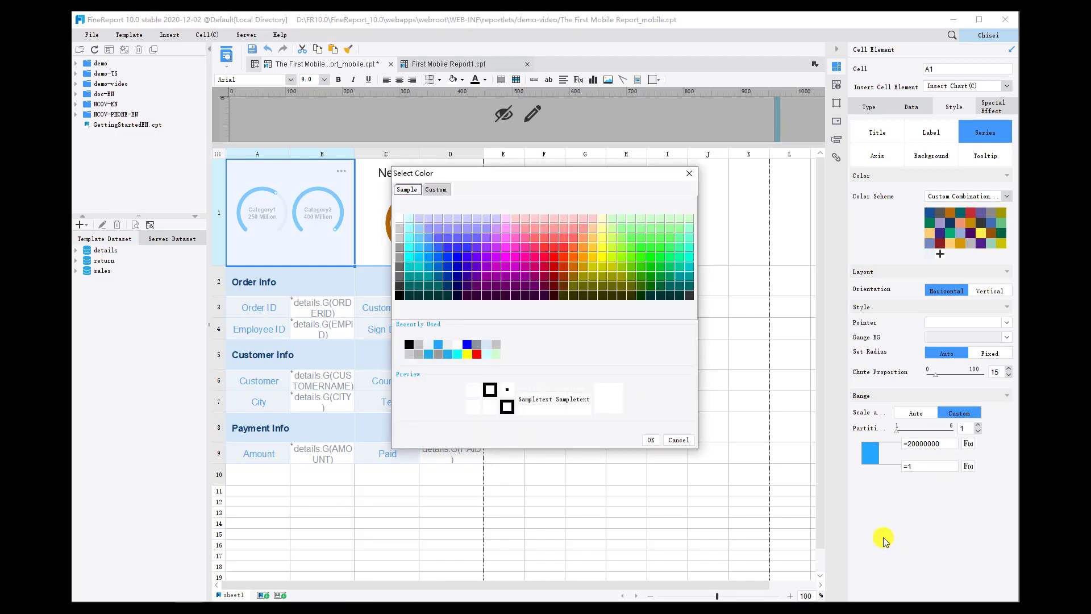
{"action": "left_click", "coordinate": [441, 190]}
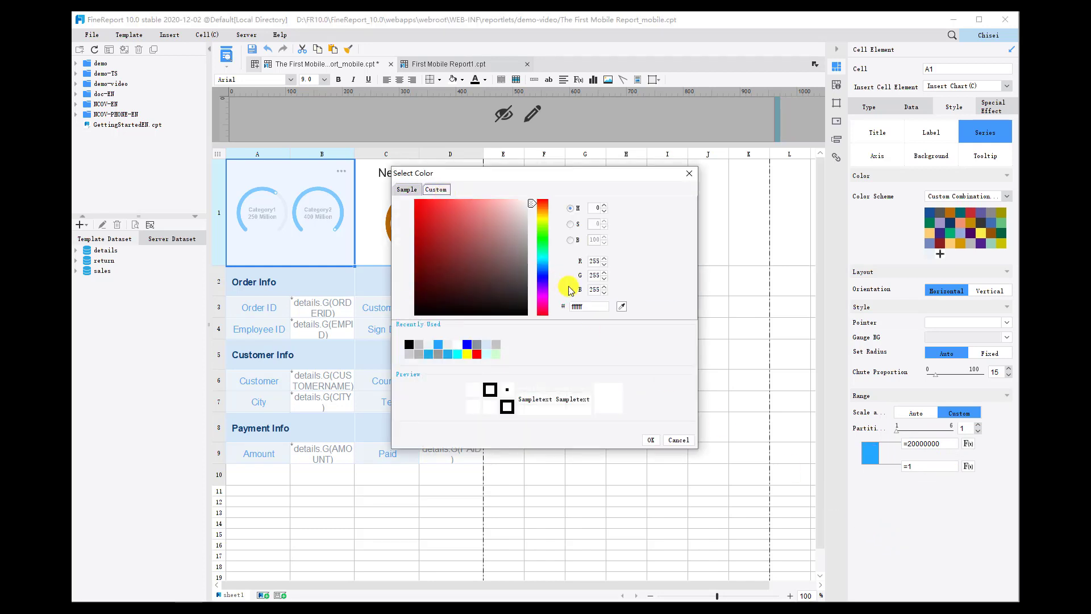
{"action": "double_click", "coordinate": [591, 306]}
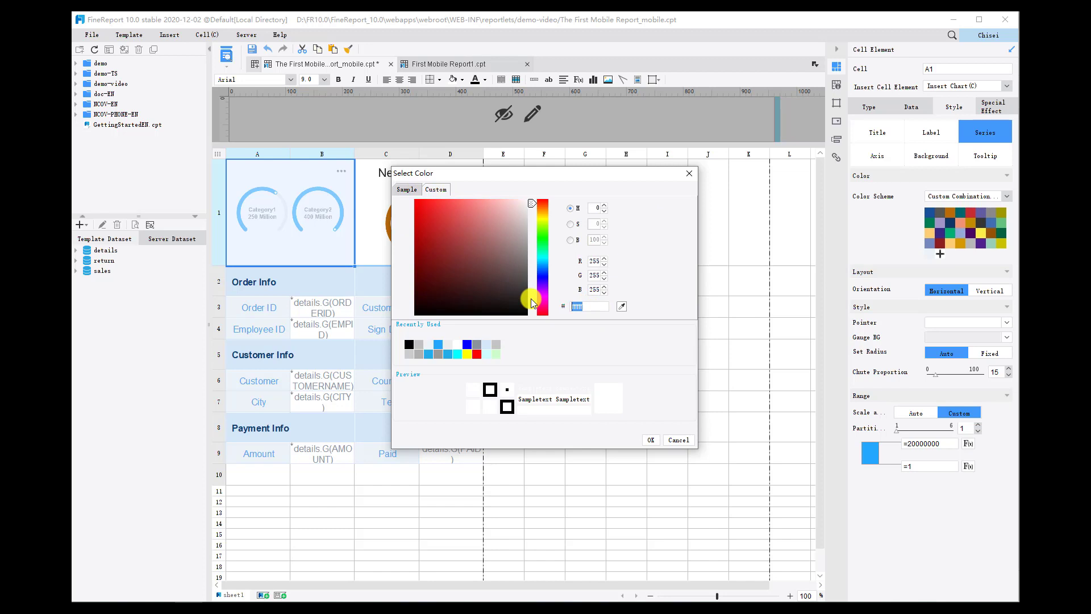
{"action": "type", "text": "24a7ff"}
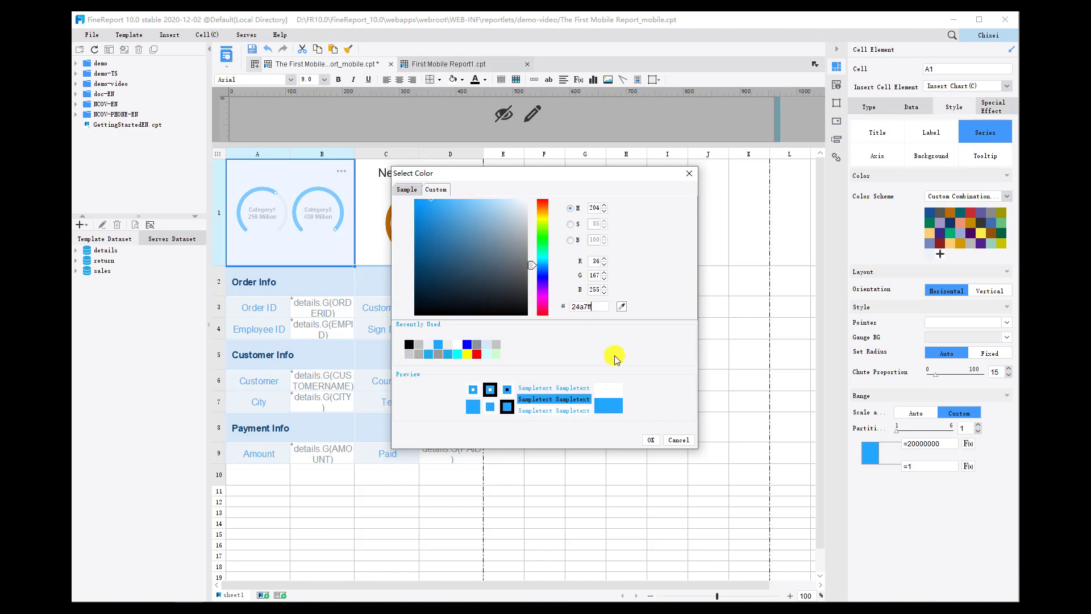
{"action": "left_click", "coordinate": [651, 439]}
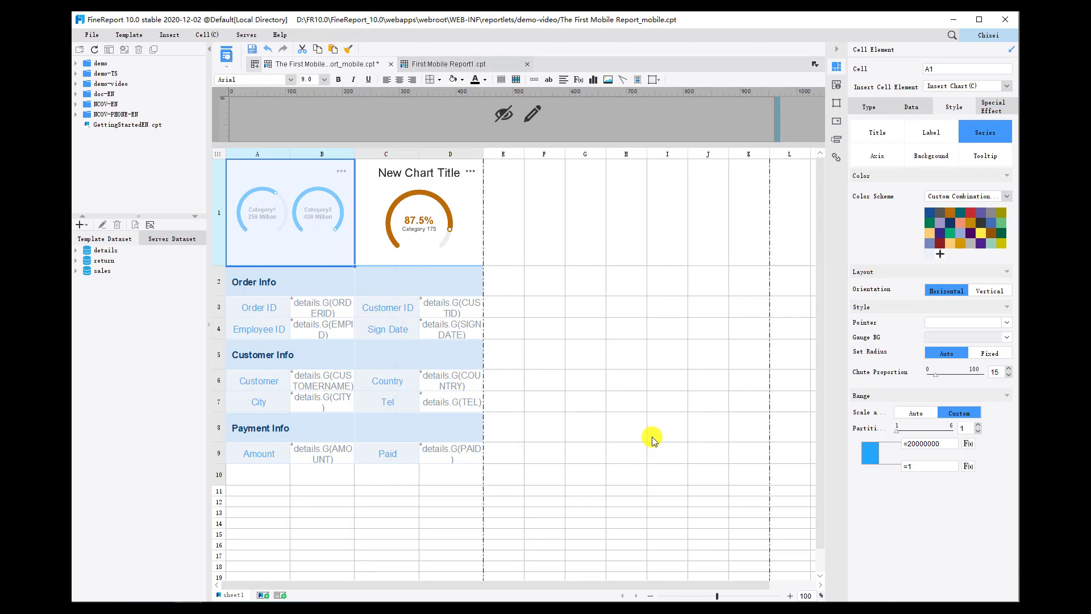
Give the A1 gauge chart's value axis a custom minimum value of 0.
{"action": "left_click", "coordinate": [896, 160]}
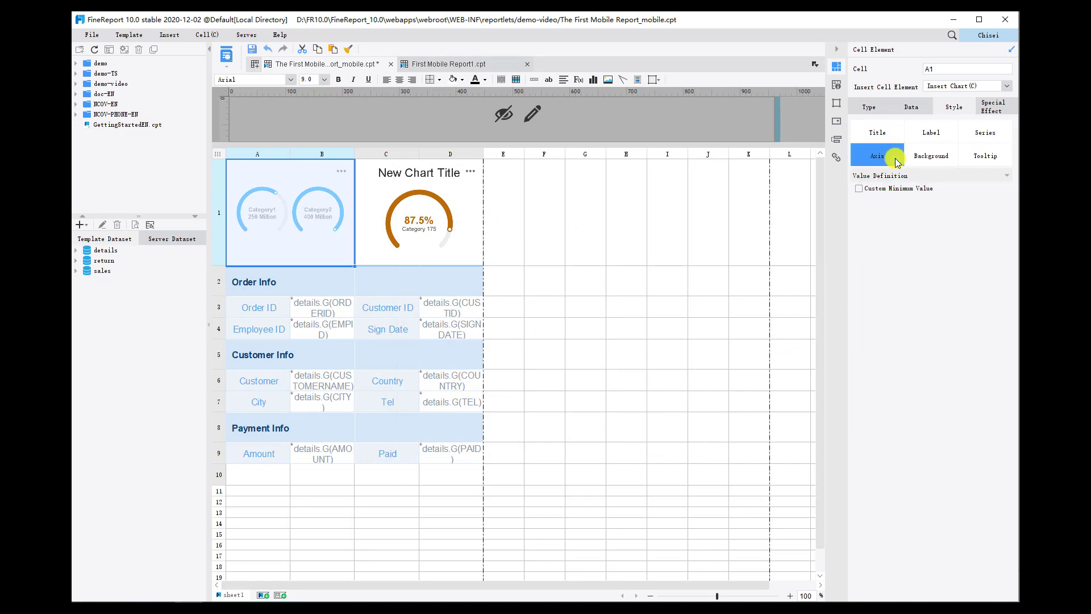
{"action": "left_click", "coordinate": [859, 189]}
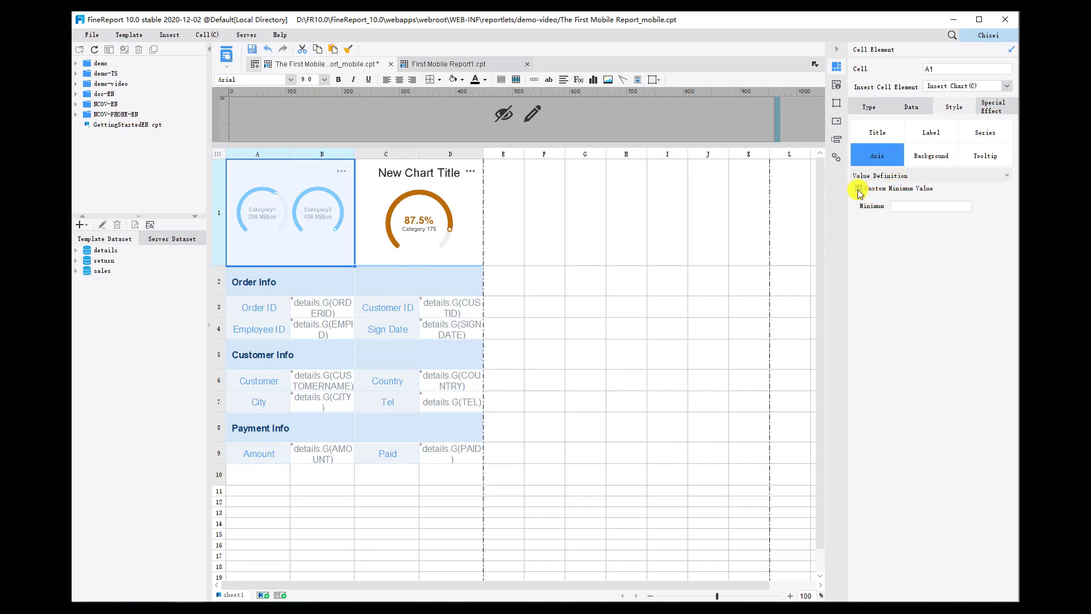
{"action": "left_click", "coordinate": [909, 206]}
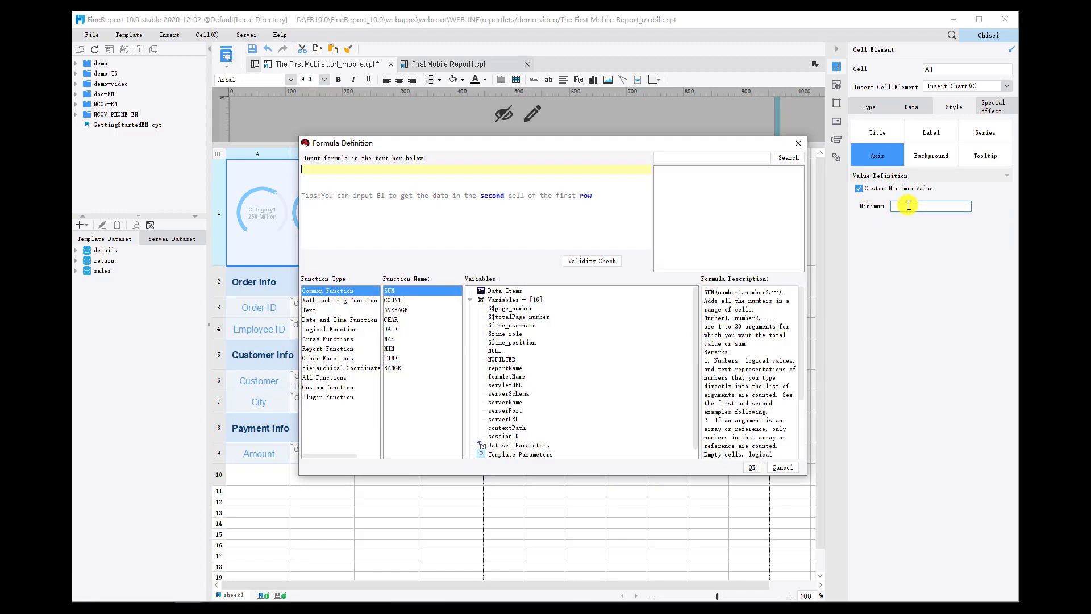
{"action": "left_click", "coordinate": [354, 173]}
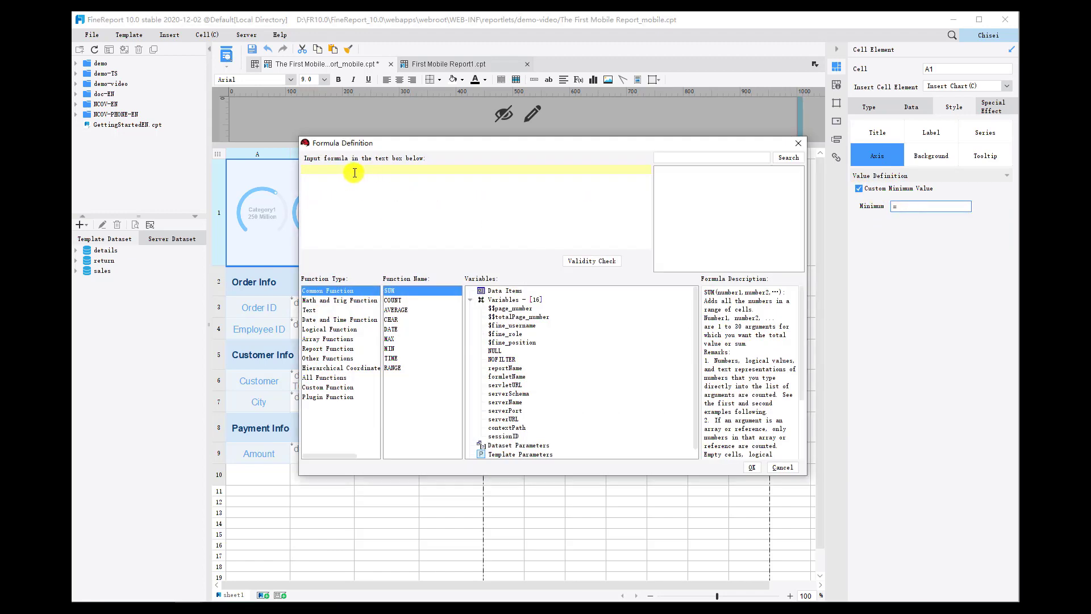
{"action": "type", "text": "0"}
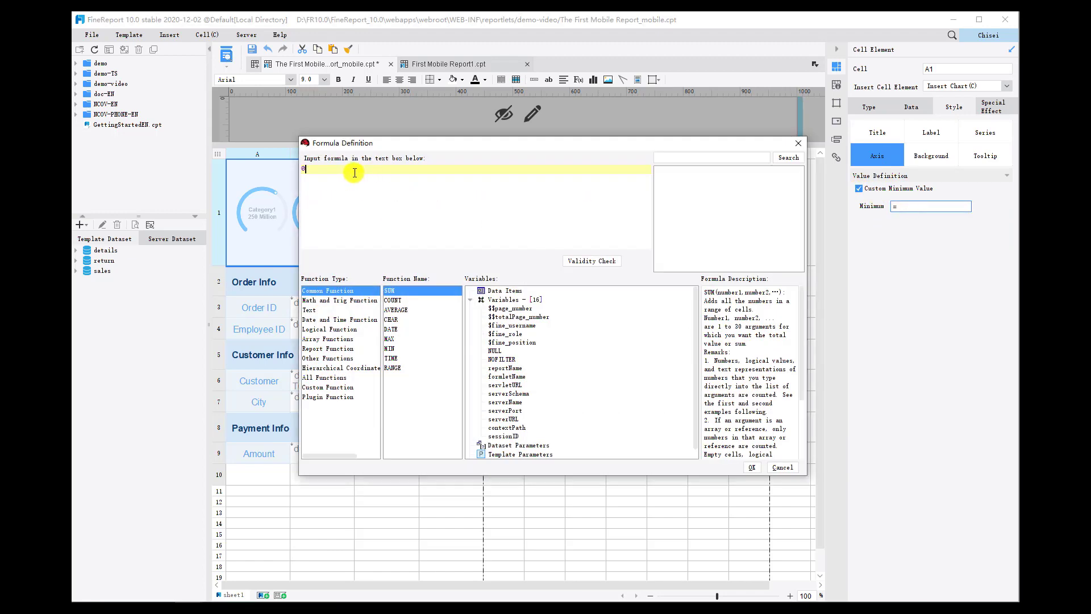
{"action": "left_click", "coordinate": [586, 261]}
{"action": "left_click", "coordinate": [552, 325]}
{"action": "left_click", "coordinate": [752, 468]}
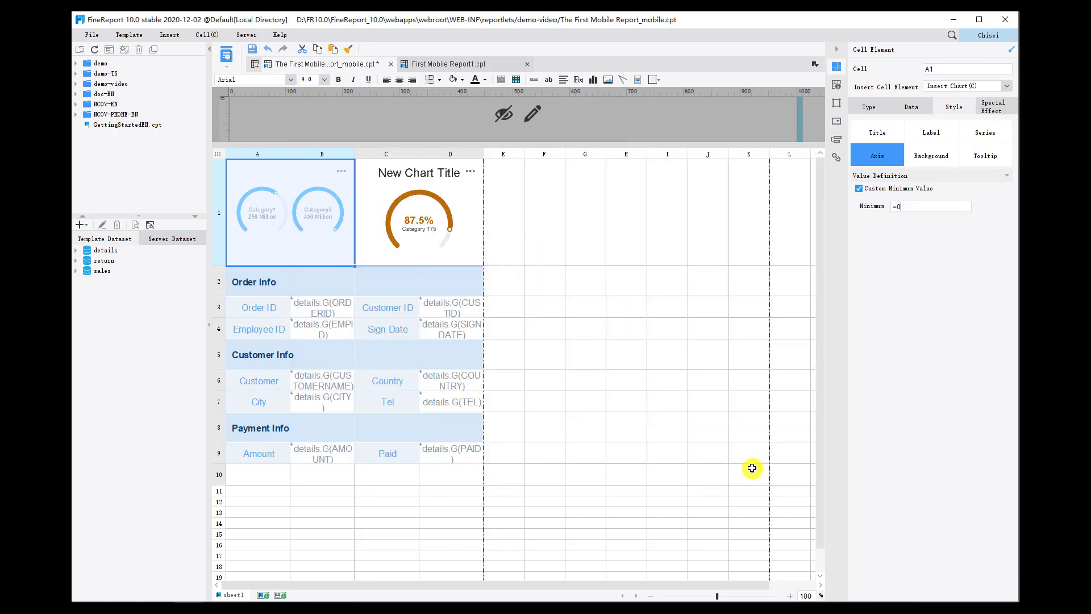
Disable the Sort, Export Image and Full Screen Display toolbar options for the A1 gauge chart.
{"action": "left_click", "coordinate": [992, 108]}
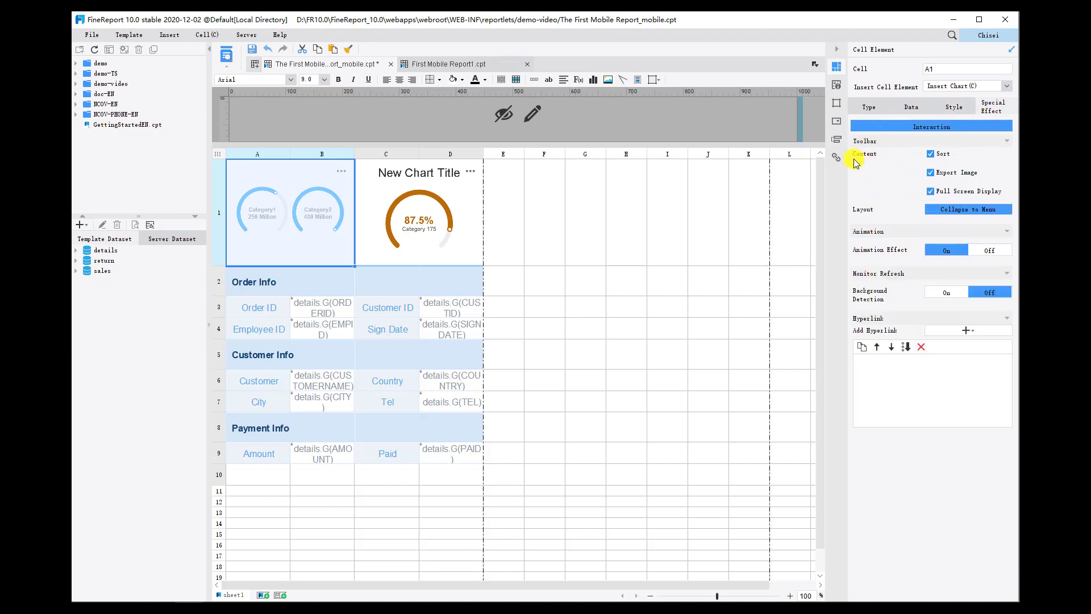
{"action": "left_click", "coordinate": [931, 154]}
{"action": "left_click", "coordinate": [931, 172]}
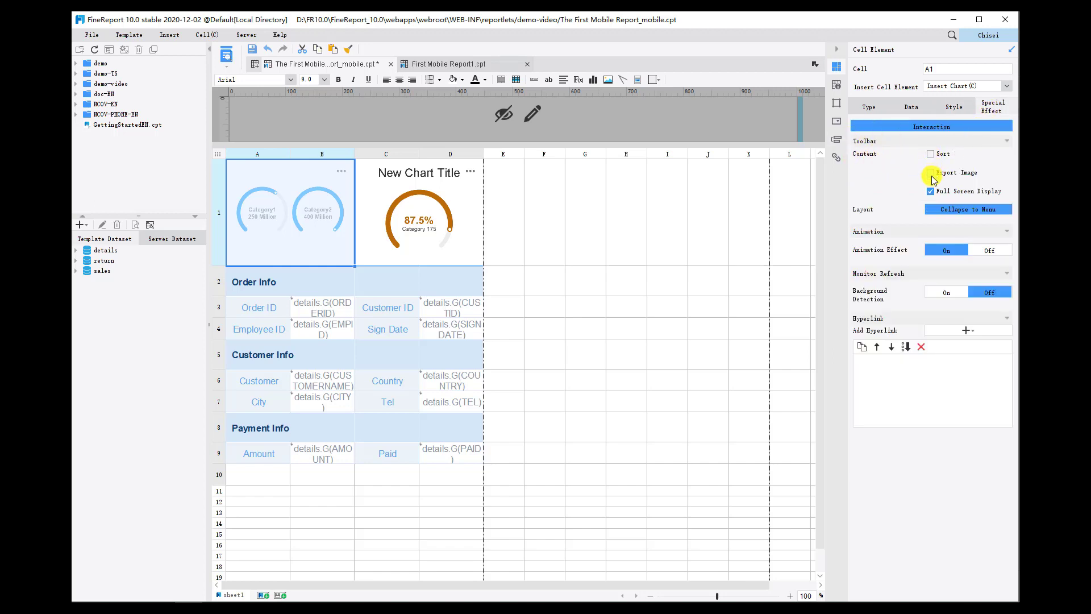
{"action": "left_click", "coordinate": [931, 192]}
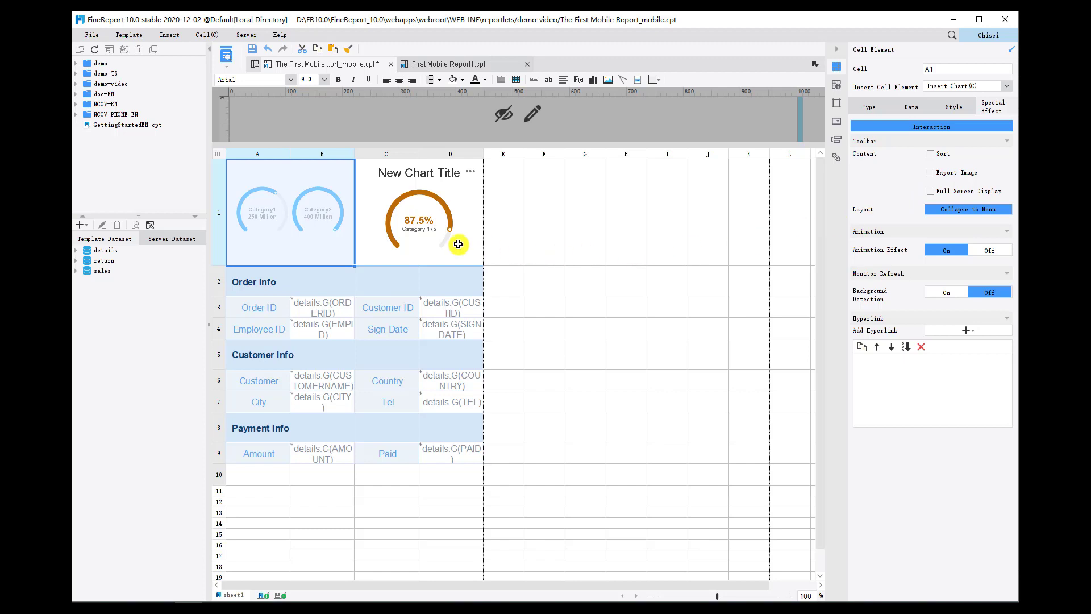
Select the gauge chart in C1 and preview the finished report template.
{"action": "left_click", "coordinate": [427, 222]}
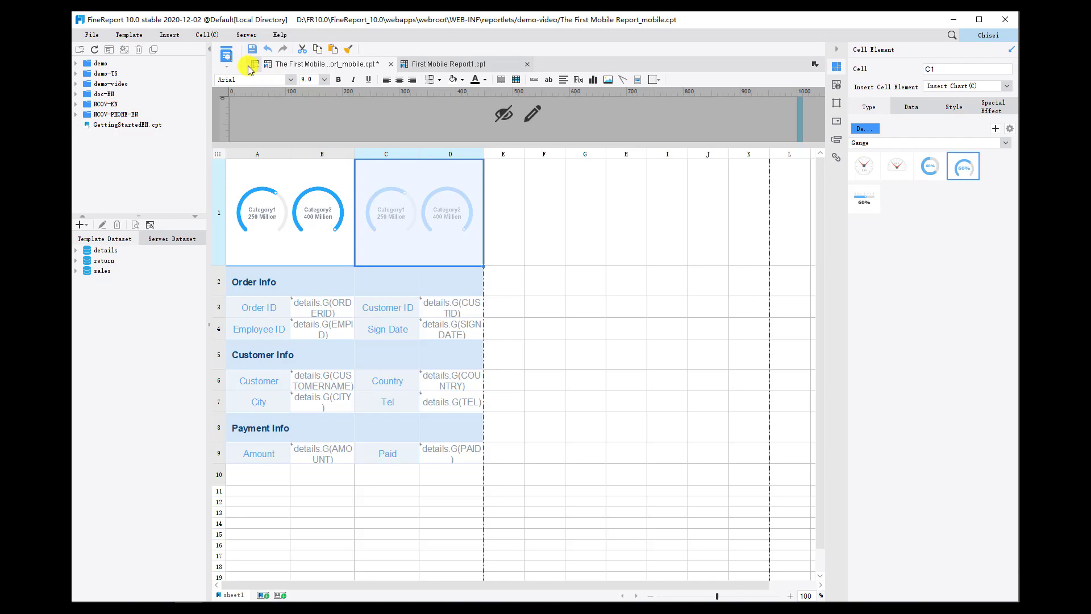
{"action": "left_click", "coordinate": [226, 55]}
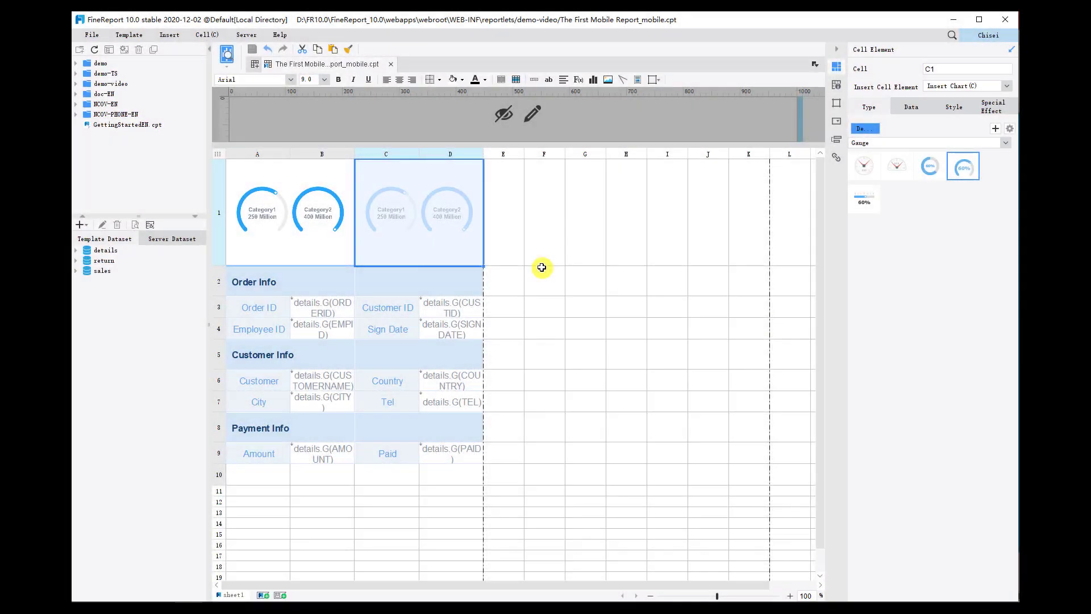
Switch to the decision platform in the browser and open its directory management.
{"action": "left_click", "coordinate": [246, 35]}
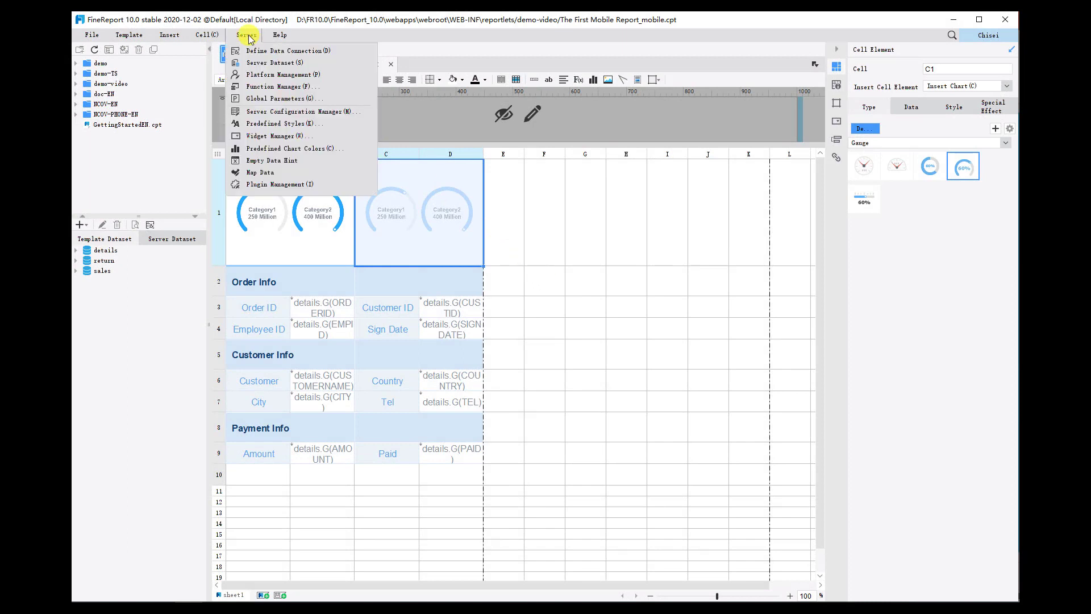
{"action": "left_click", "coordinate": [271, 74]}
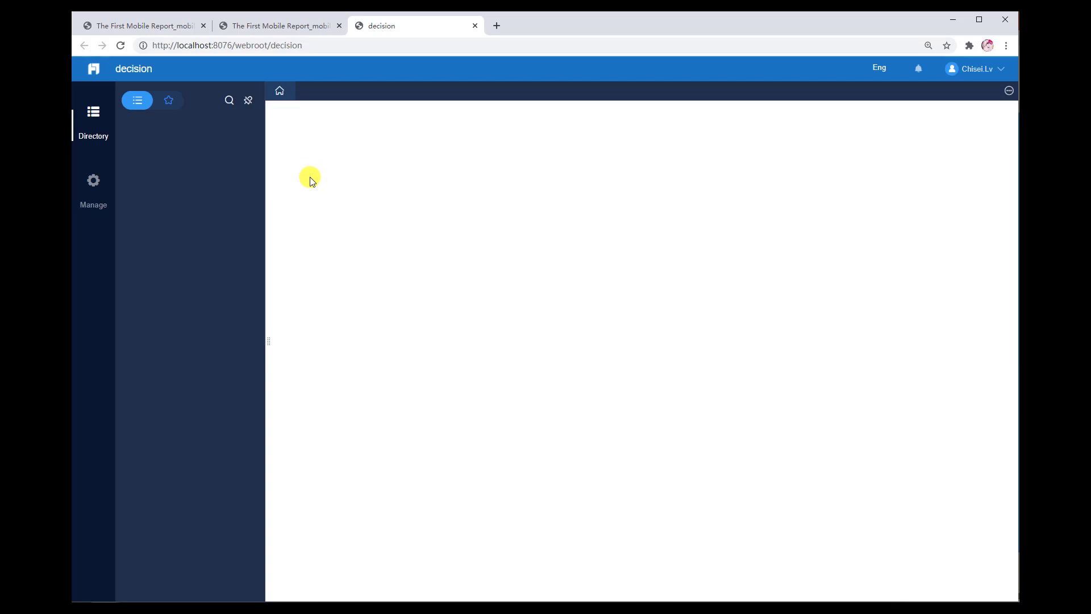
{"action": "left_click", "coordinate": [93, 180]}
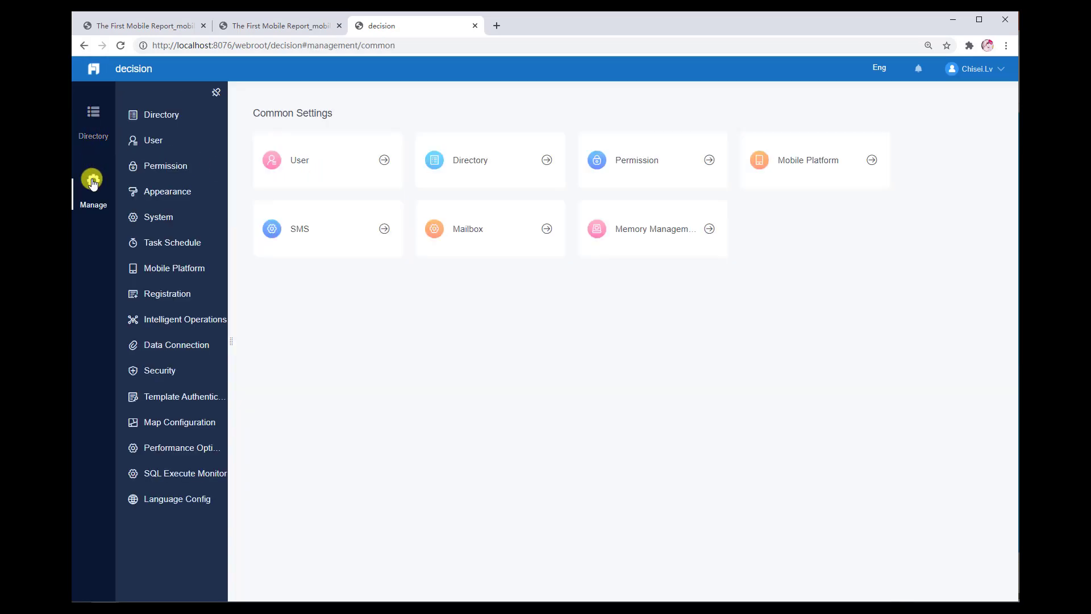
{"action": "left_click", "coordinate": [175, 116]}
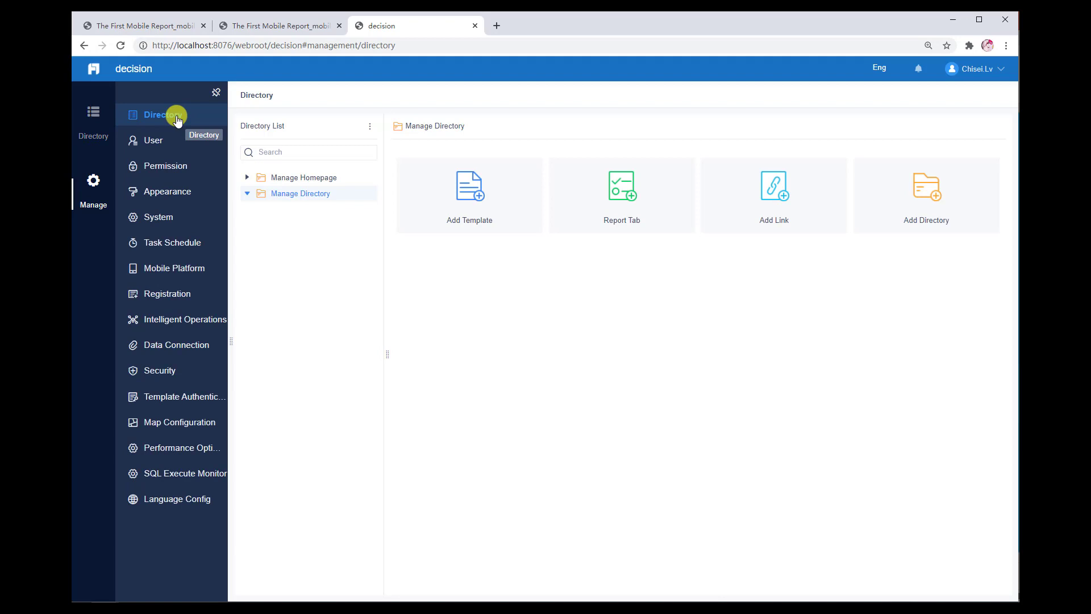
Add The First Mobile Report_mobile.cpt from the demo-video folder to the managed directory as a Preview template.
{"action": "left_click", "coordinate": [470, 200]}
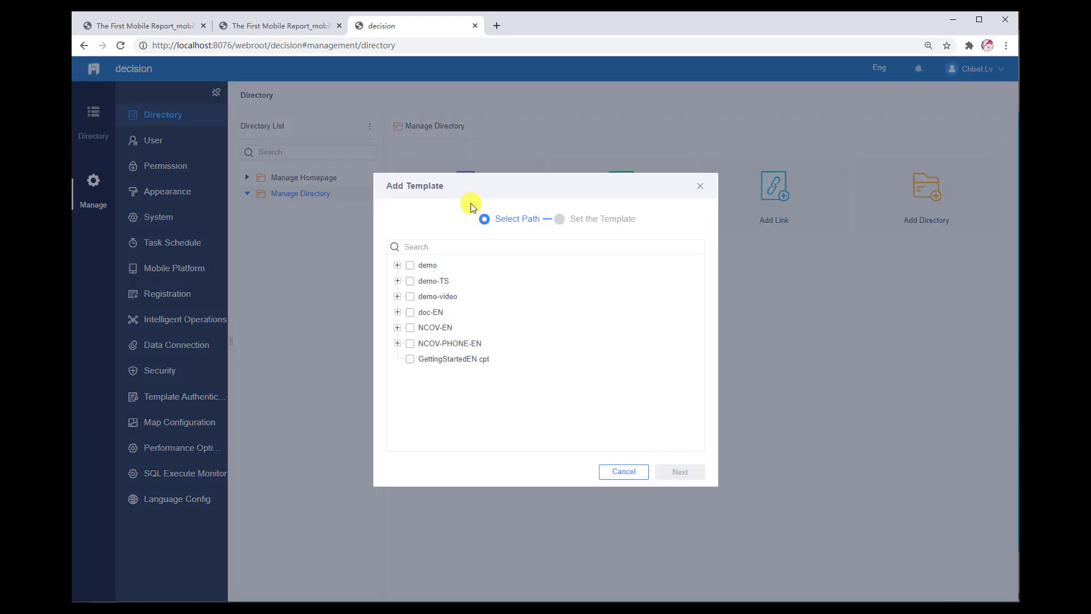
{"action": "left_click", "coordinate": [398, 297]}
{"action": "scroll", "coordinate": [479, 328], "scroll_direction": "down", "scroll_amount": 2}
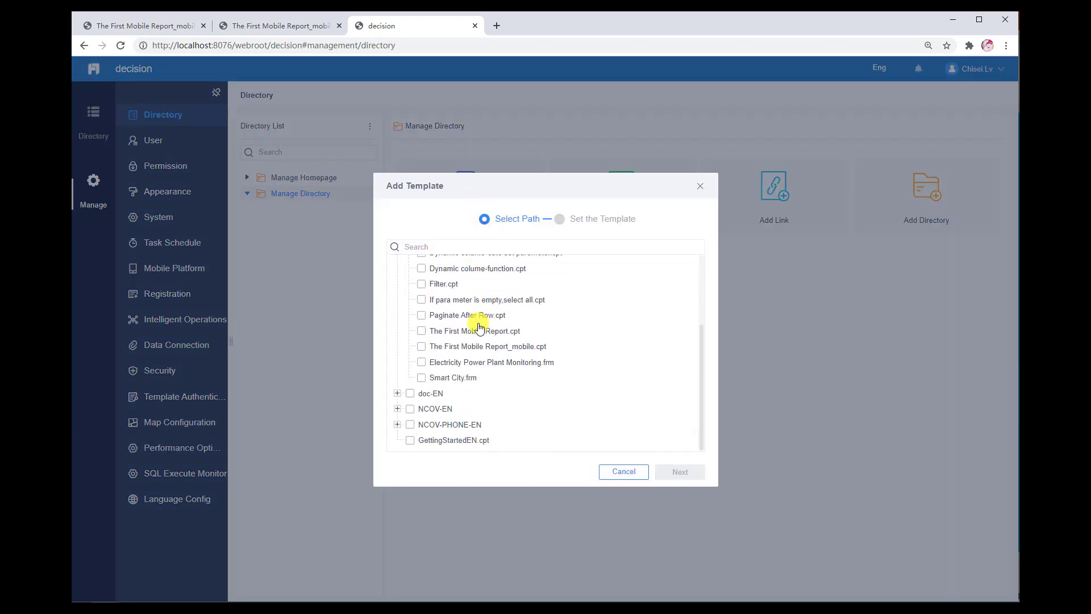
{"action": "left_click", "coordinate": [486, 347]}
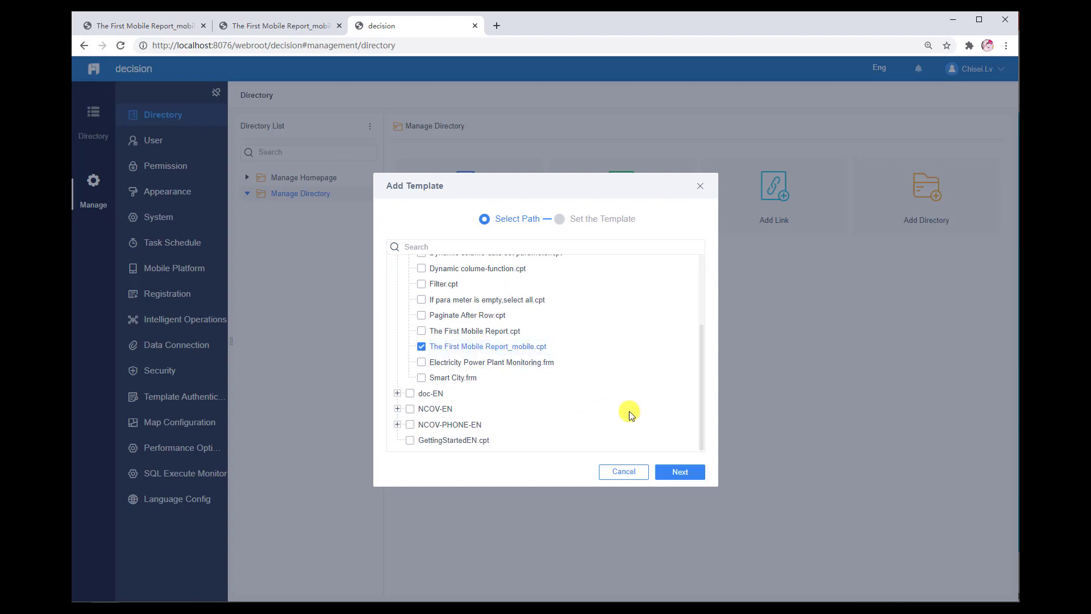
{"action": "left_click", "coordinate": [682, 472]}
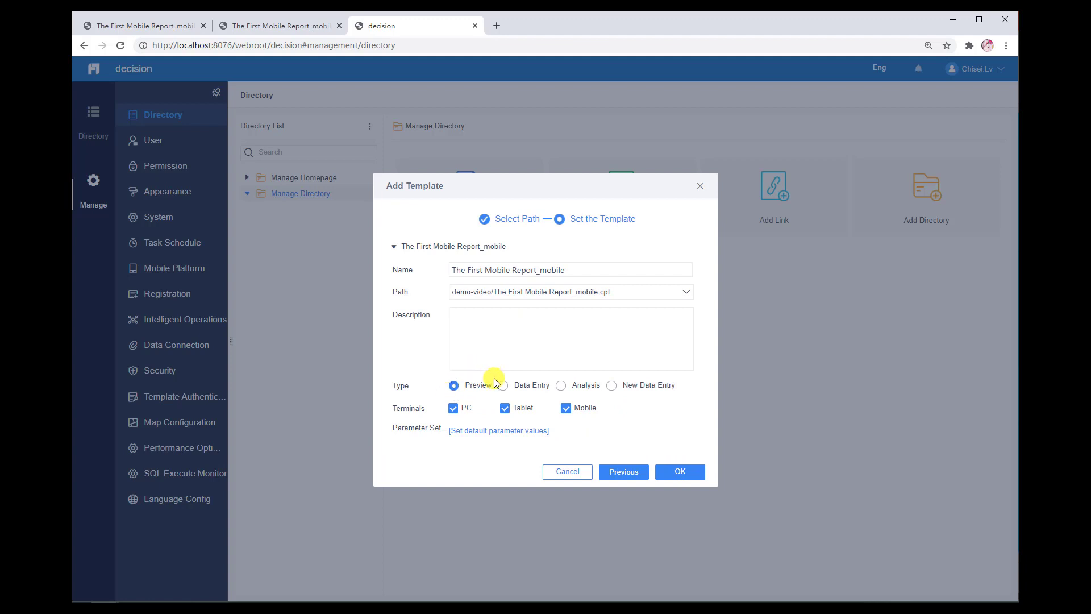
{"action": "left_click", "coordinate": [460, 414]}
{"action": "left_click", "coordinate": [681, 472]}
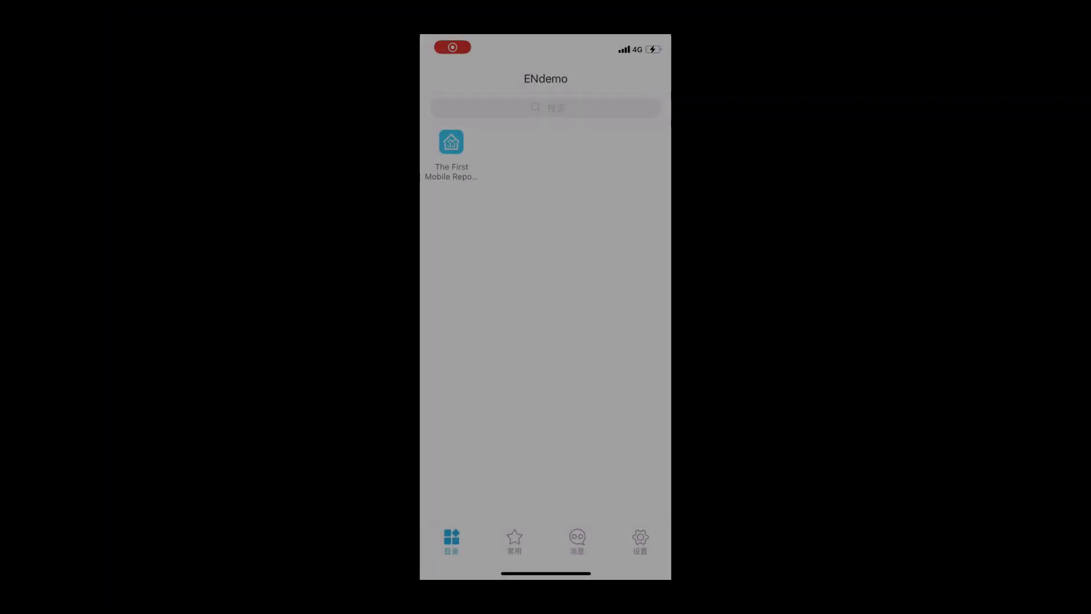
Switch to the mobile app, open the published report and review its gauges and order details across several pages.
{"action": "left_click", "coordinate": [451, 142]}
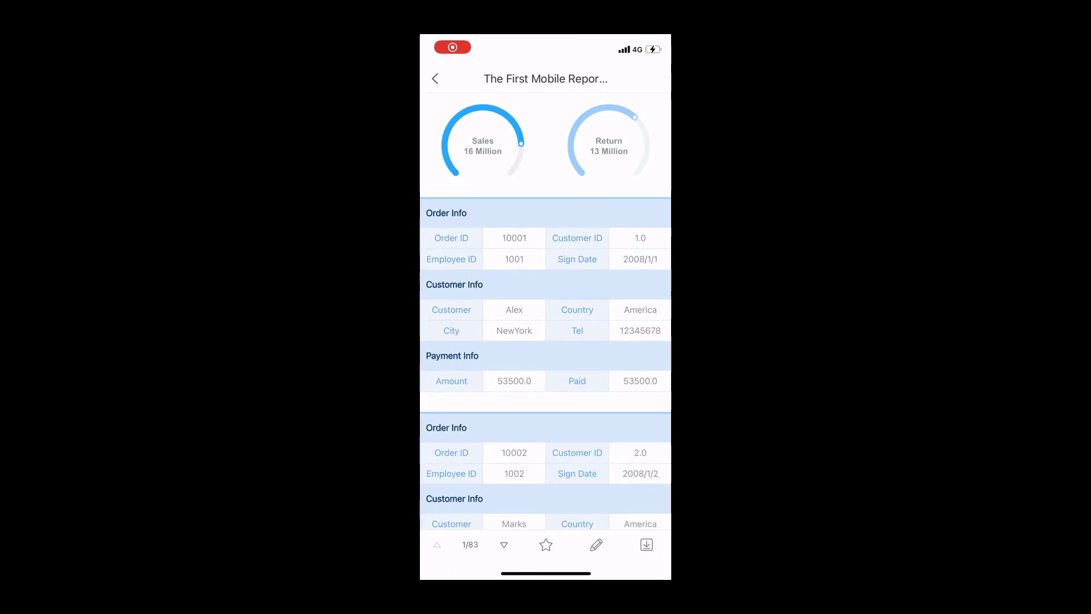
{"action": "scroll", "coordinate": [545, 310], "scroll_direction": "down", "scroll_amount": 5}
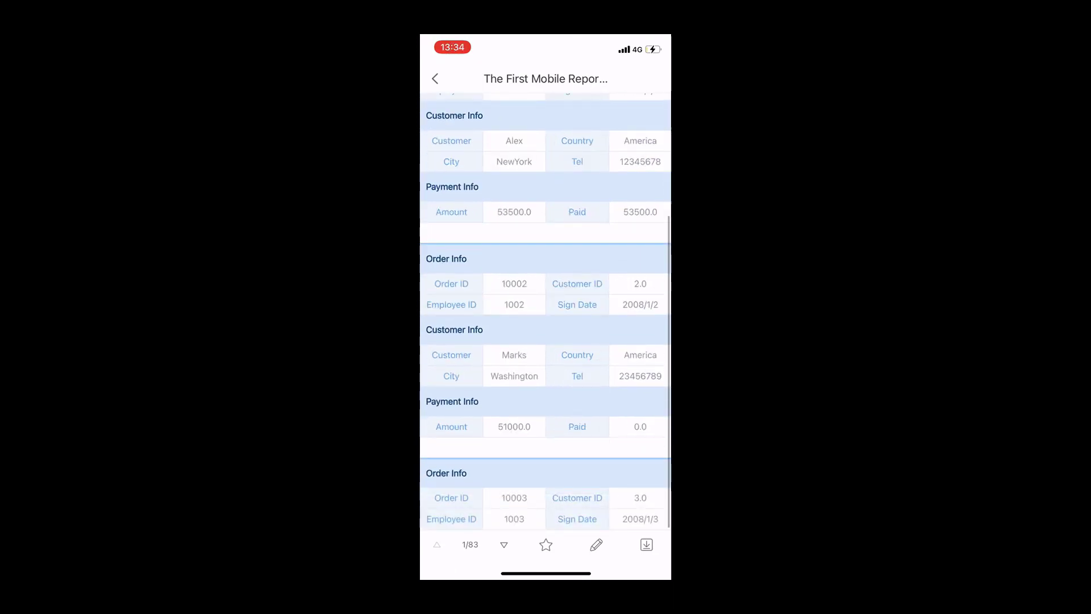
{"action": "scroll", "coordinate": [546, 311], "scroll_direction": "down", "scroll_amount": 10}
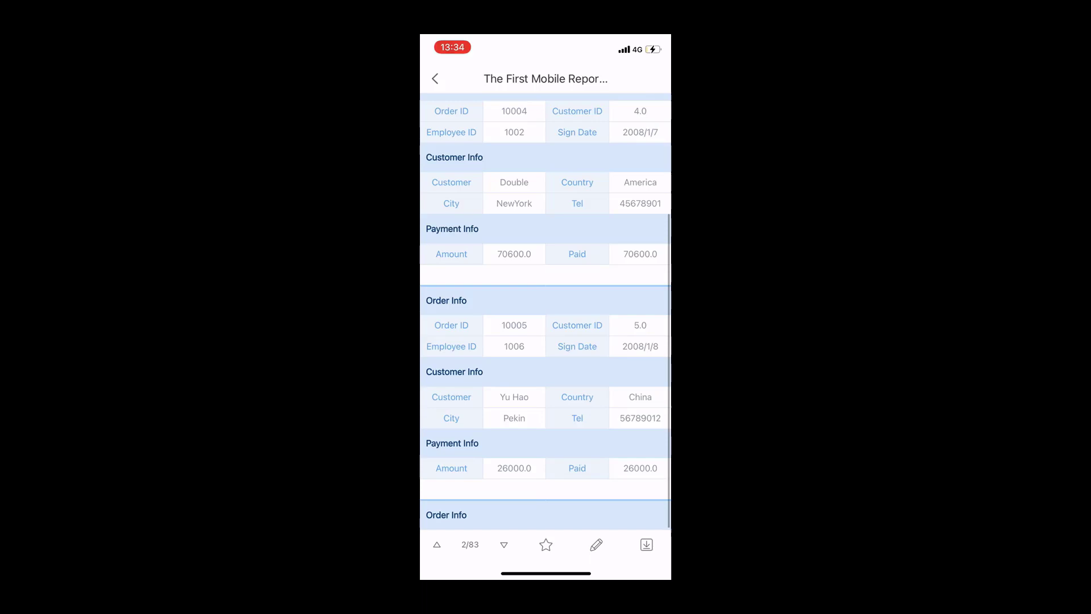
{"action": "scroll", "coordinate": [545, 310], "scroll_direction": "down", "scroll_amount": 8}
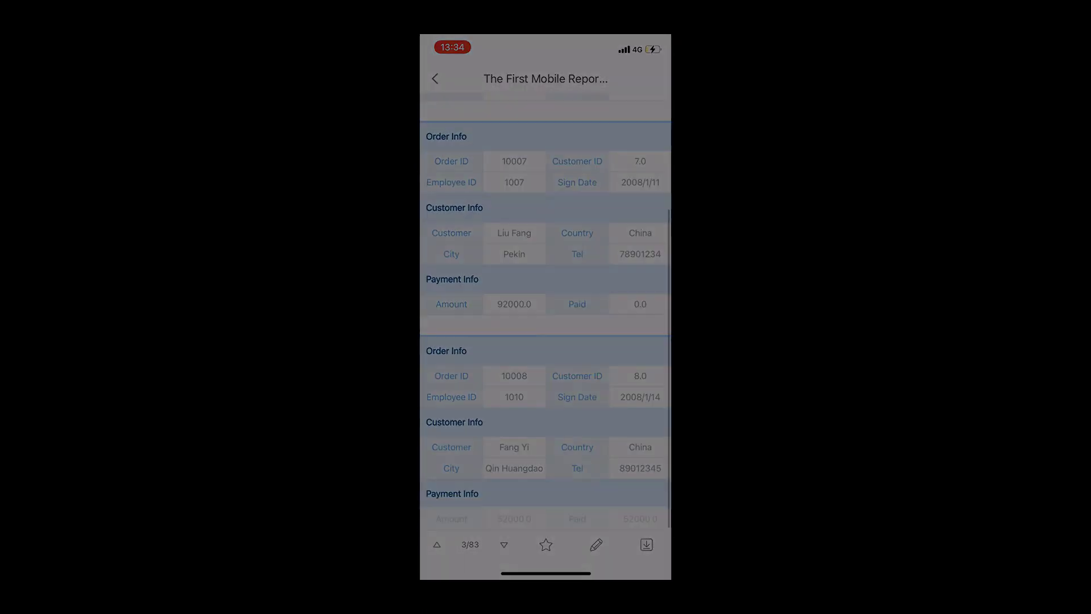